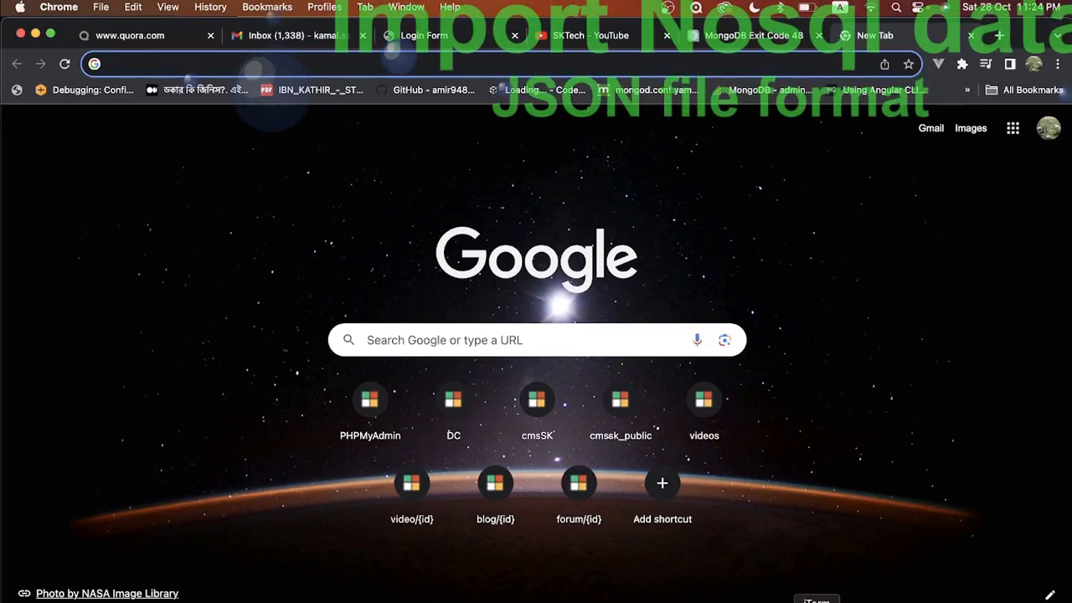
Step: Open an iTerm2 terminal window from the Dock over the Chrome new tab page
click(815, 602)
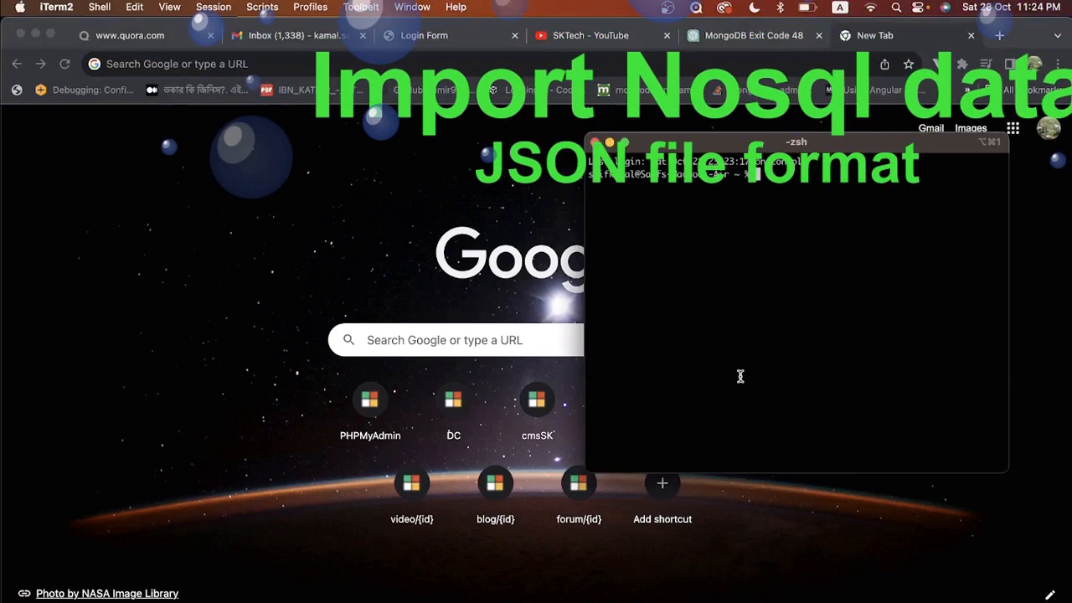
Step: Start mongod with sudo on port 27017 using dbpath ~/Sites/data/db, then switch to Compass
text(sudo)
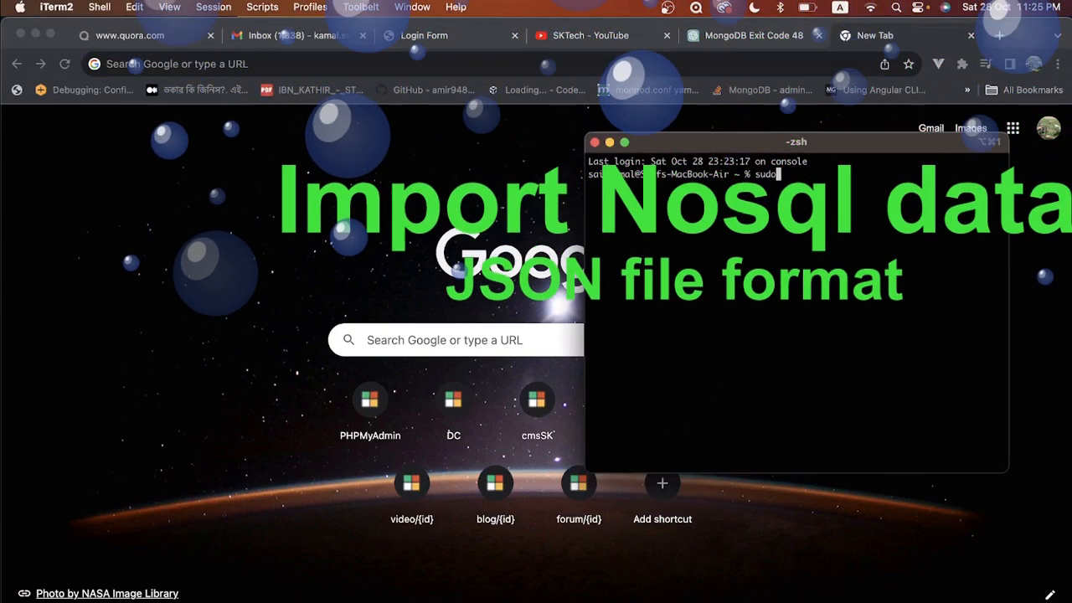
text( mongod --port 27)
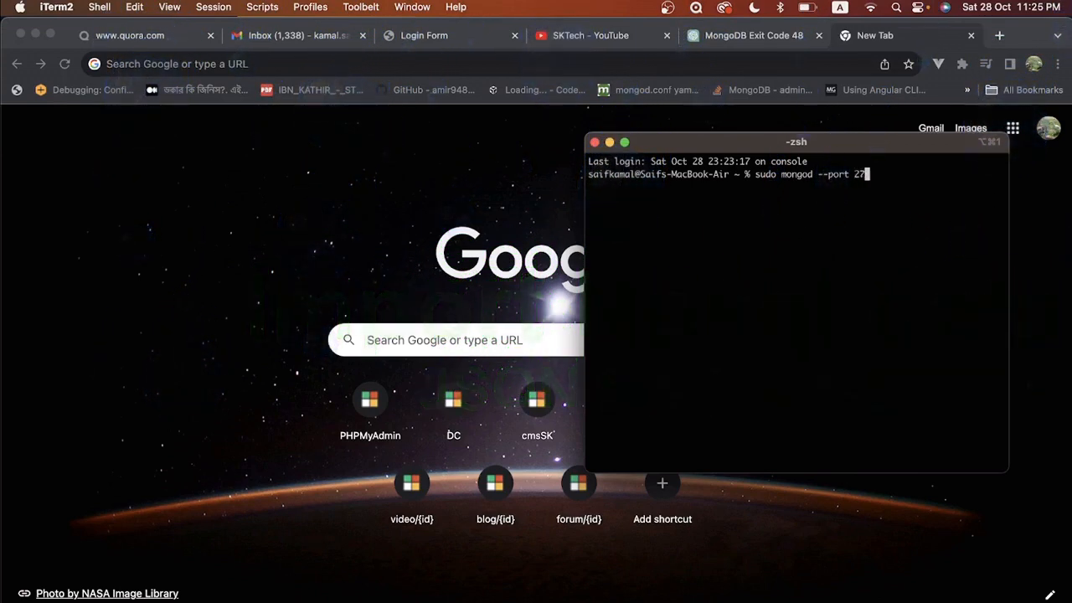
text(017 --dbpath ~/)
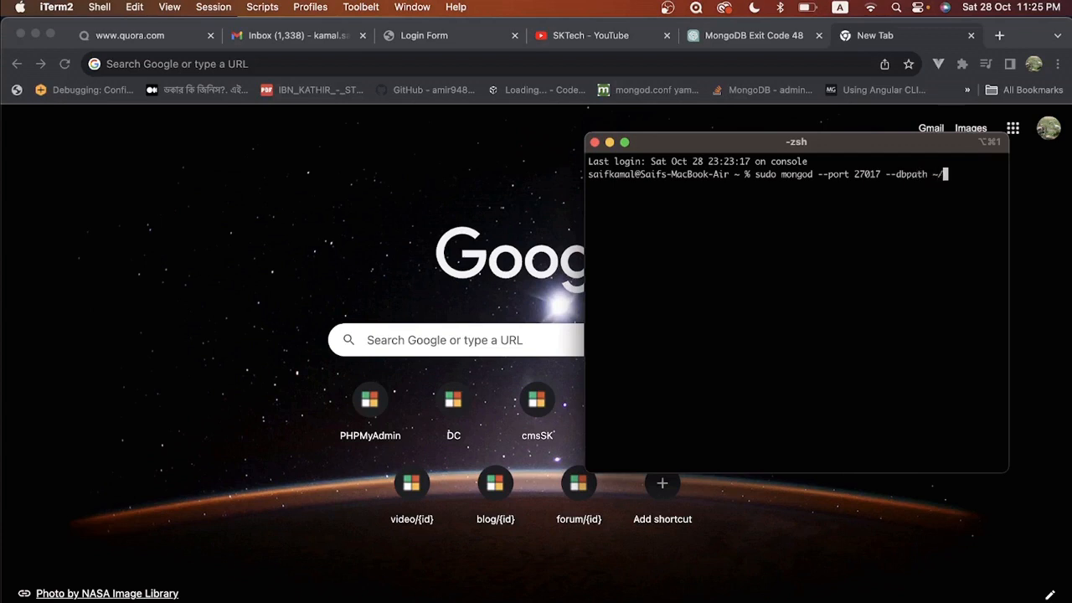
text(Sites/data/db)
key(Return)
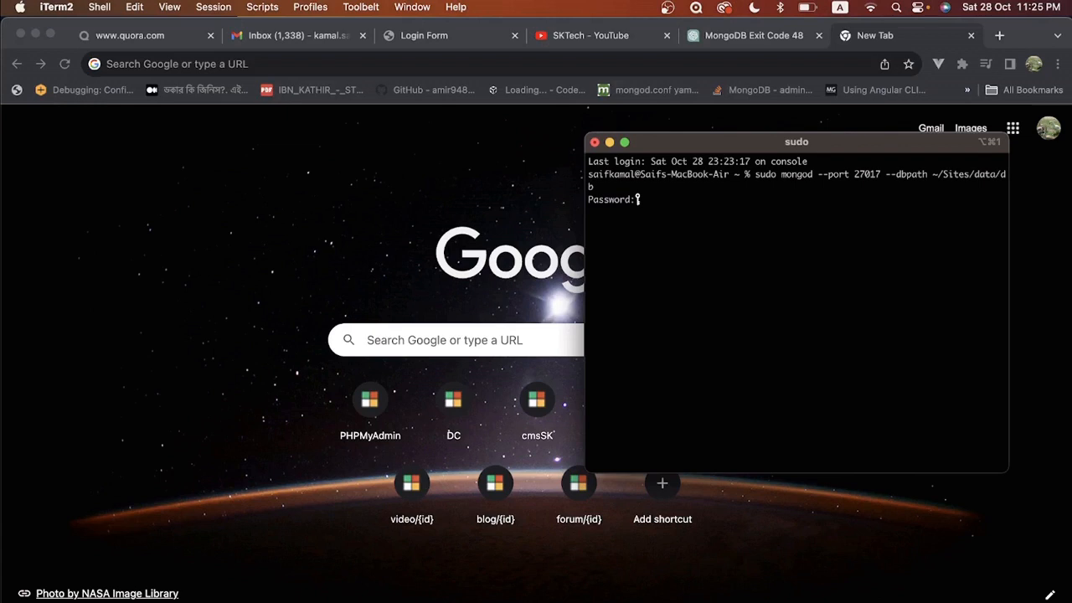
key(Return)
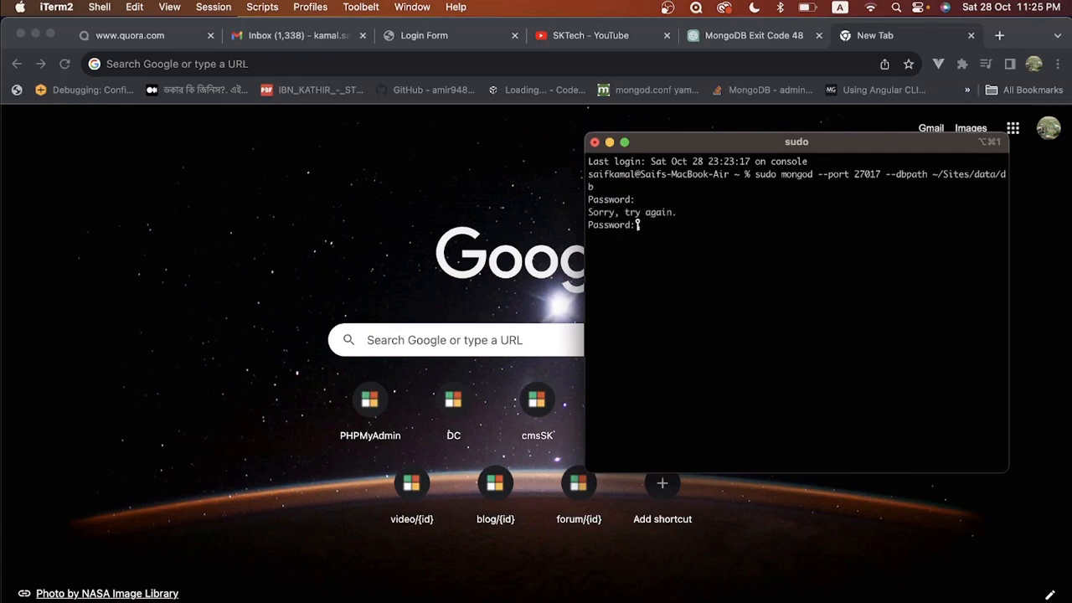
key(Return)
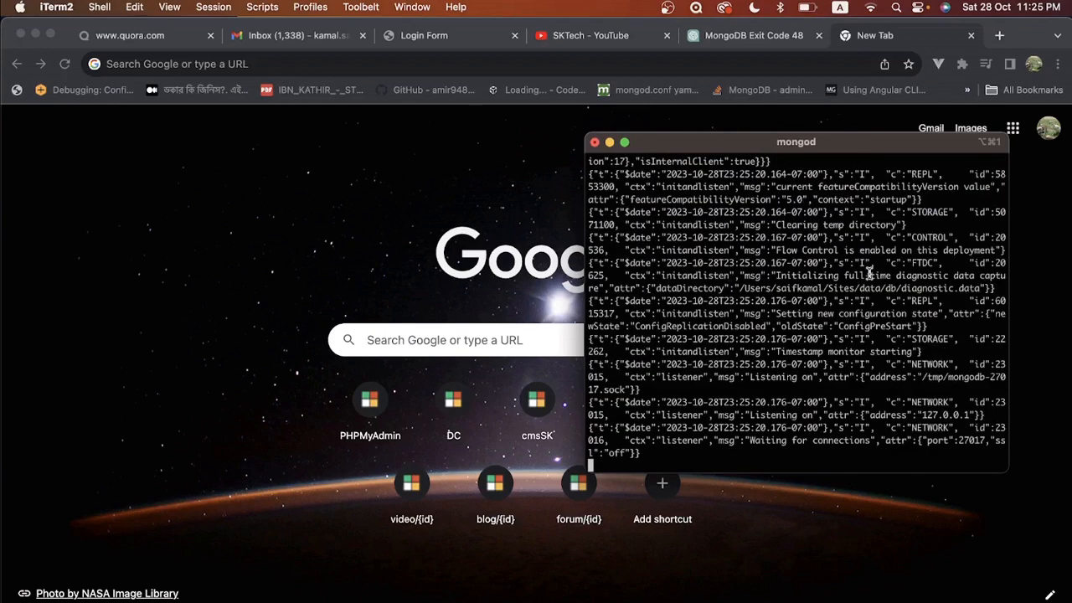
click(883, 601)
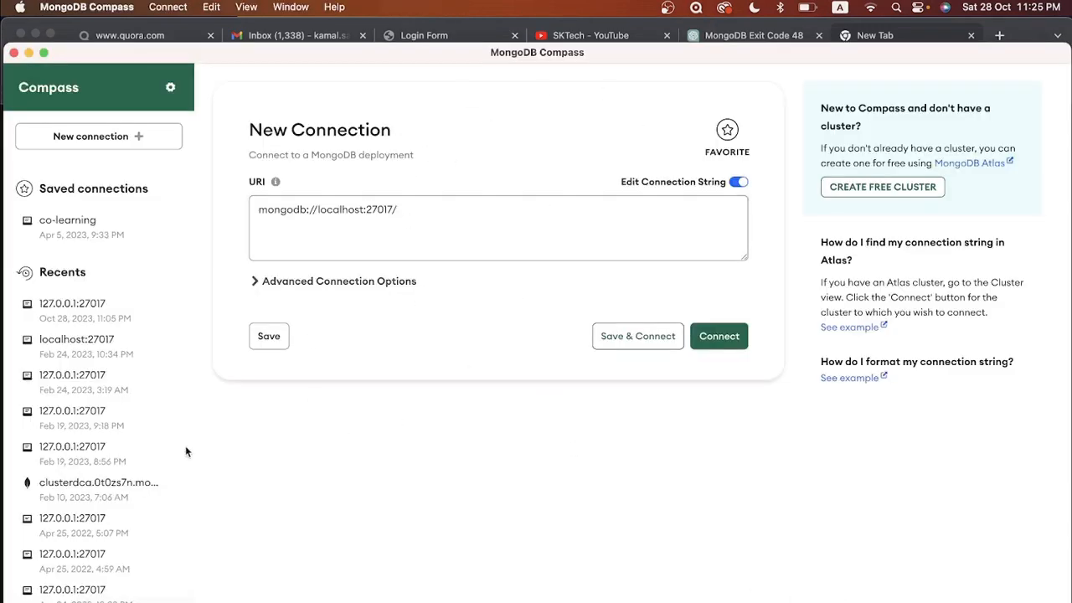
Step: Connect Compass to the recent 127.0.0.1:27017 connection
click(107, 311)
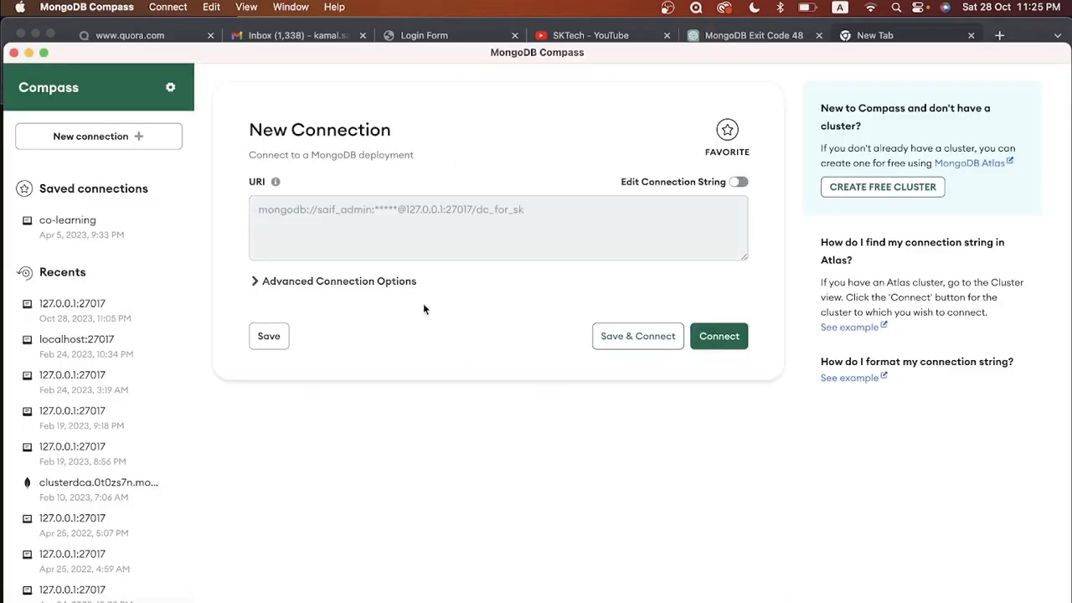
click(720, 335)
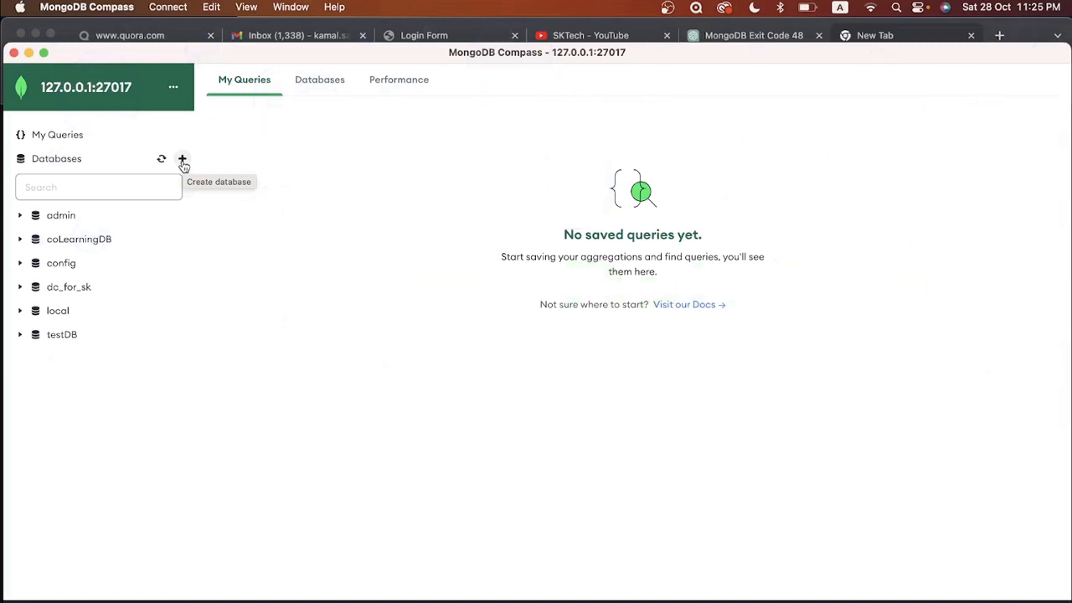
Step: Create the database test_dc_for_sk with a first collection named test
click(182, 160)
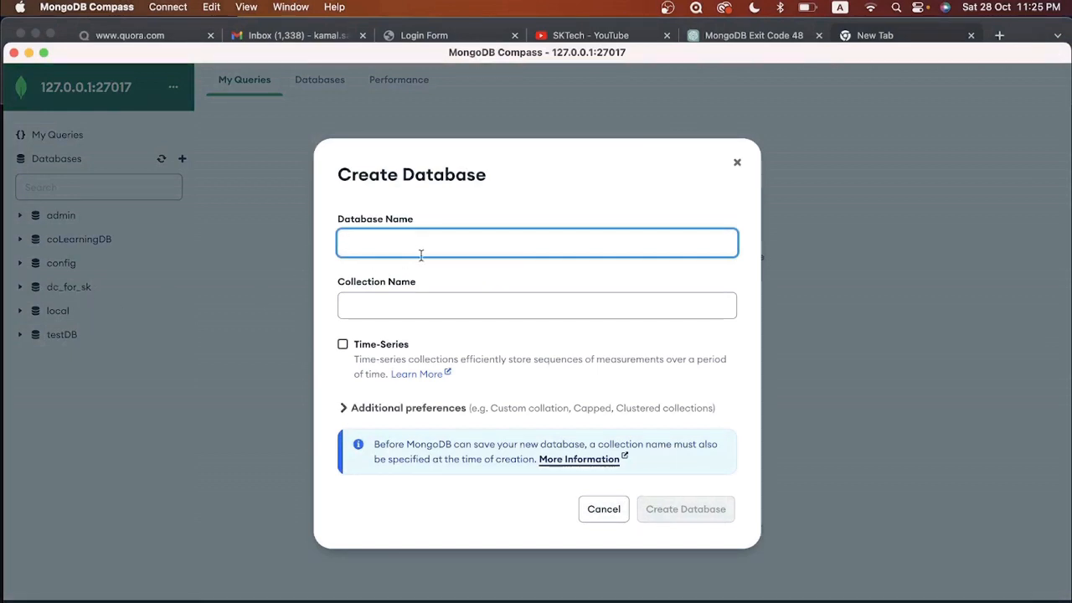
text(test_dc_for_sk)
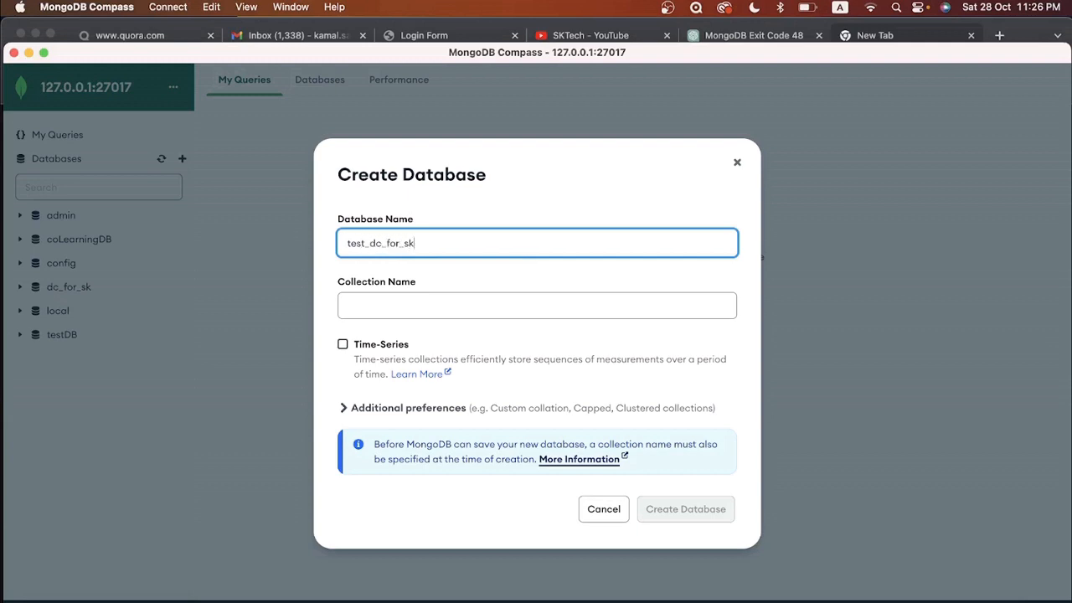
click(396, 303)
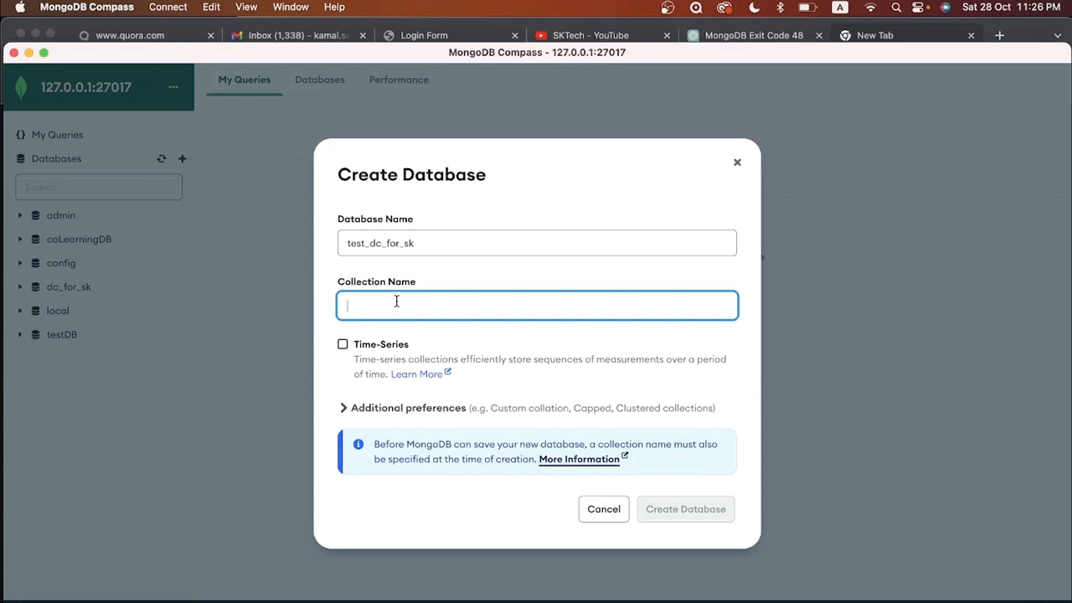
text(test)
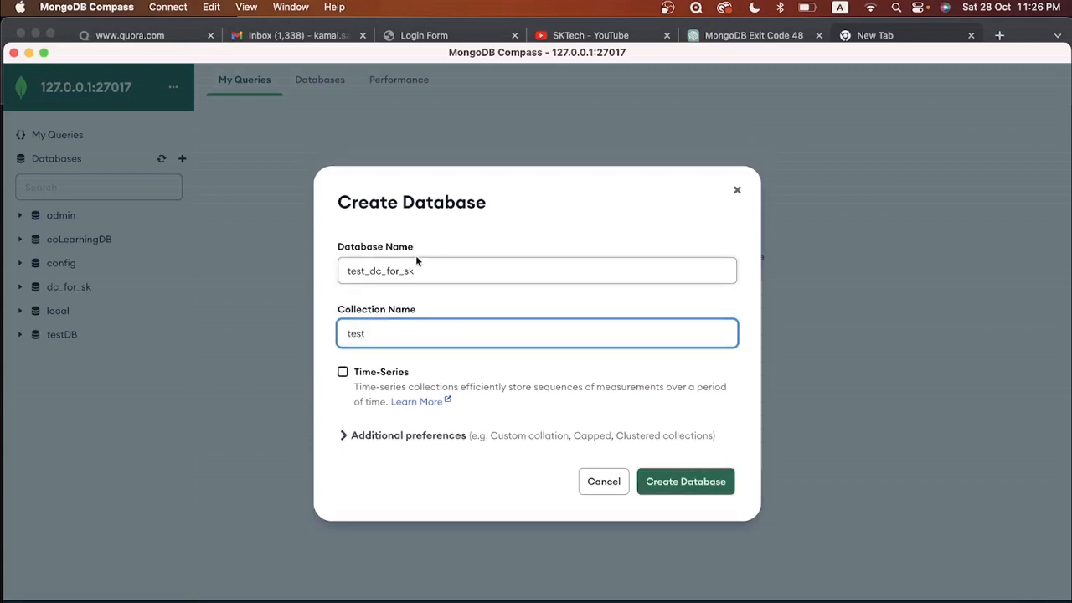
click(682, 483)
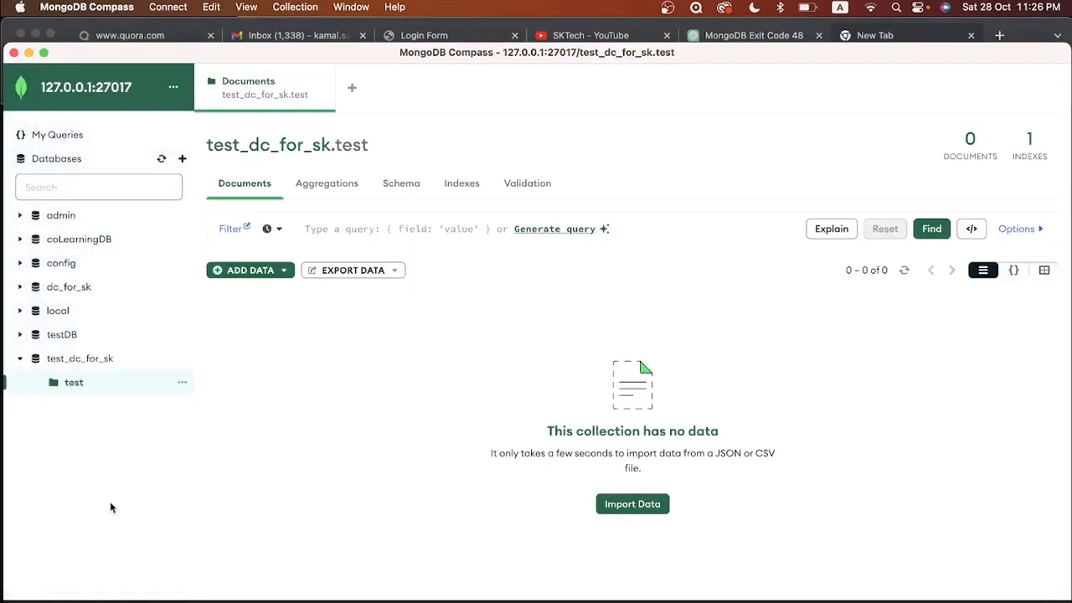
Step: Open the test_dc_for_sk database overview in the sidebar
click(67, 360)
click(72, 382)
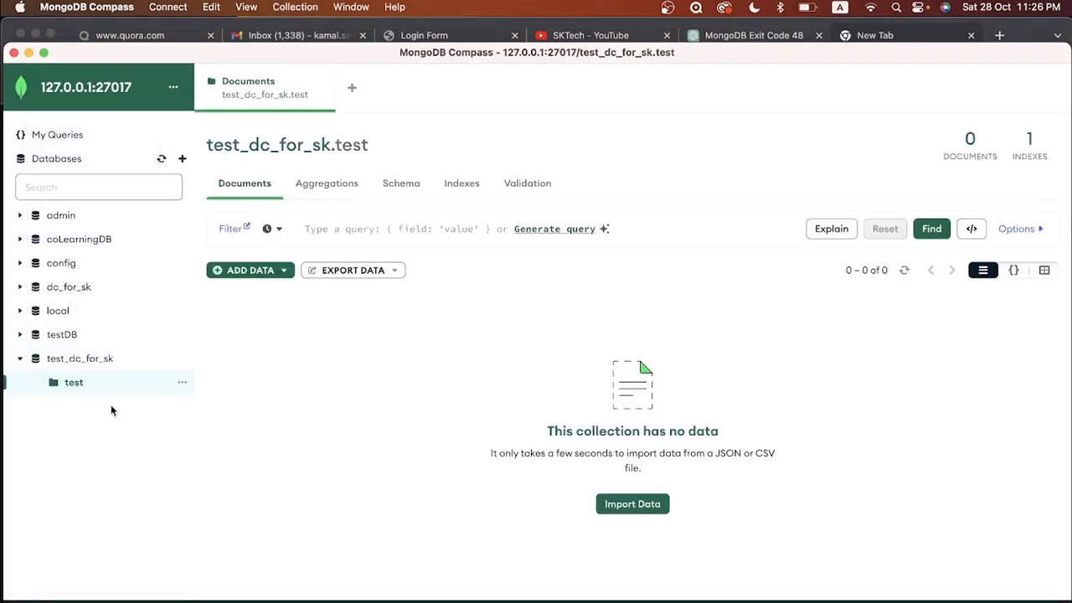
click(72, 360)
click(72, 382)
click(73, 358)
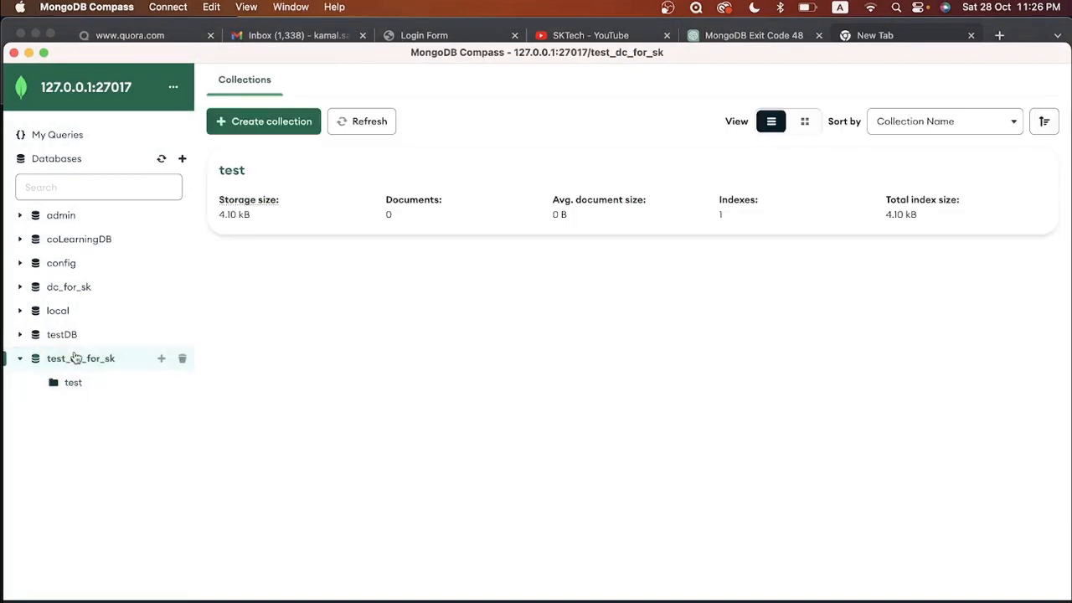
Step: Add a collection named mongo_surveys to test_dc_for_sk
click(162, 359)
text(m)
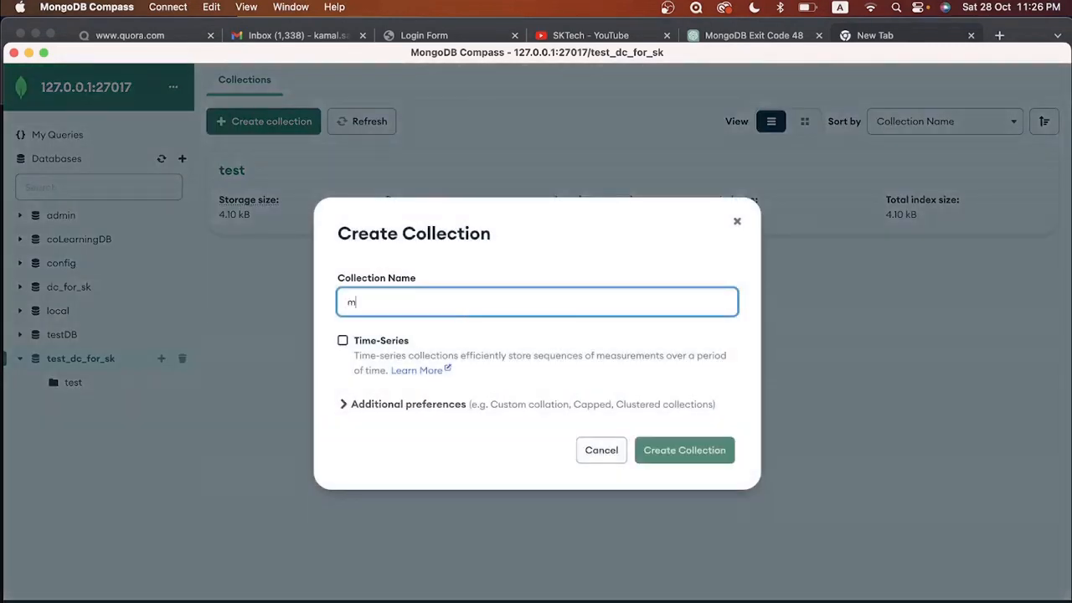
text(ongo_surveys)
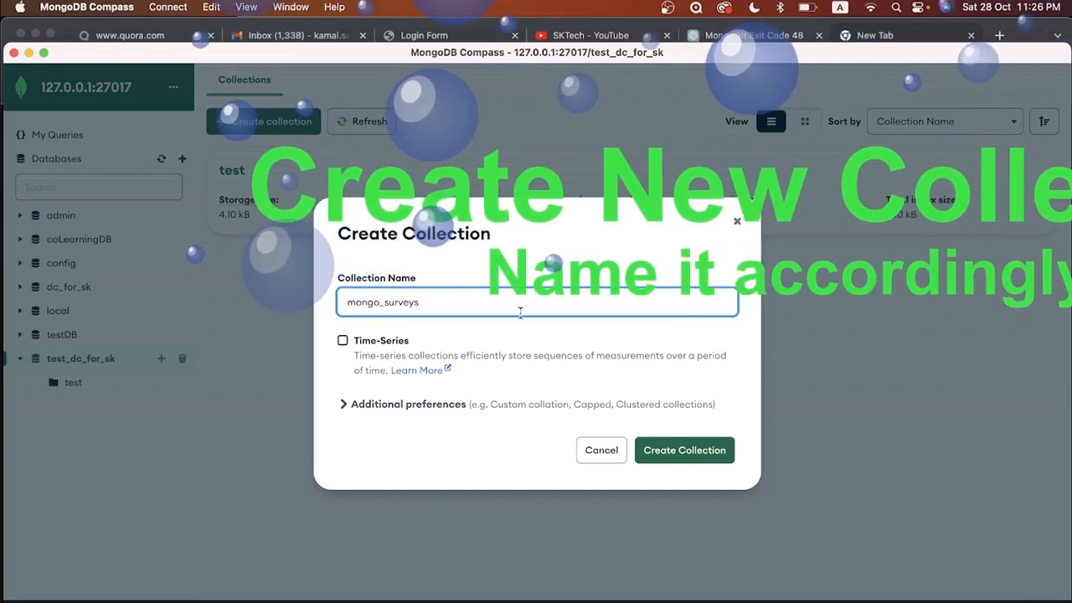
drag(519, 310, 343, 307)
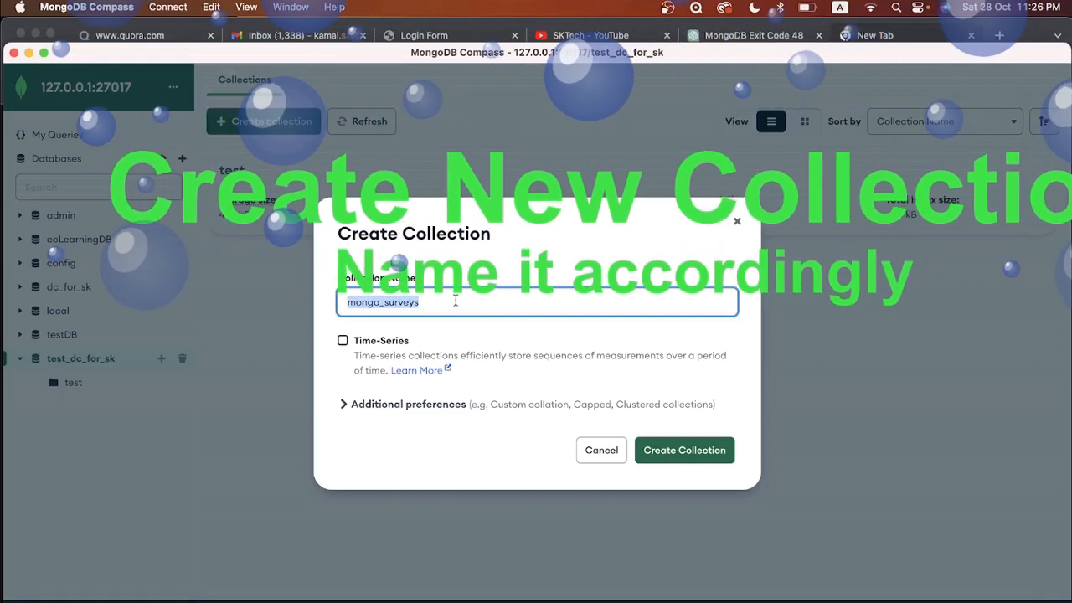
click(455, 300)
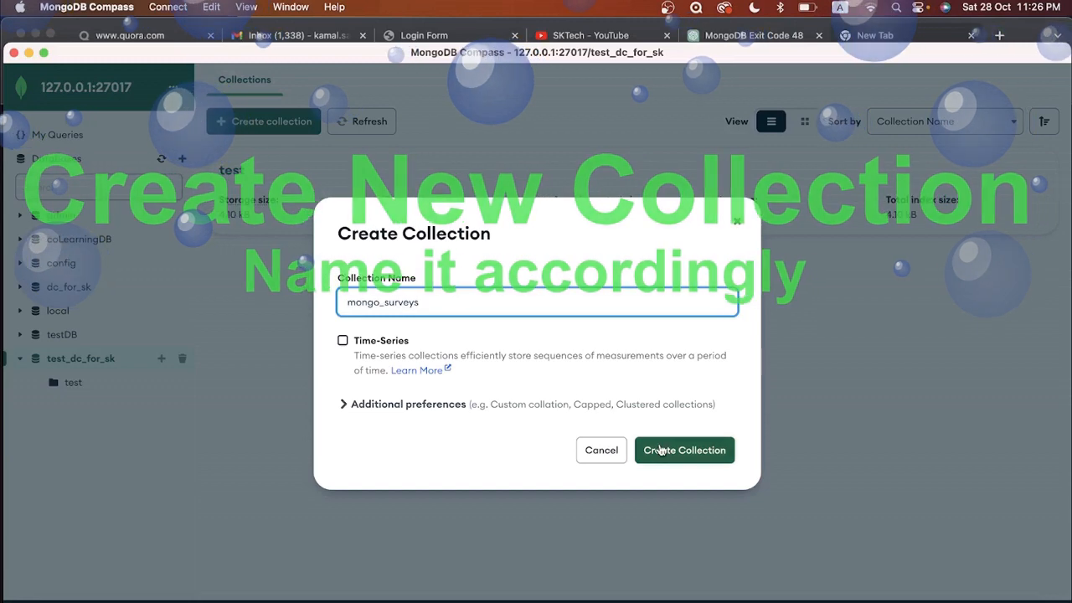
click(708, 450)
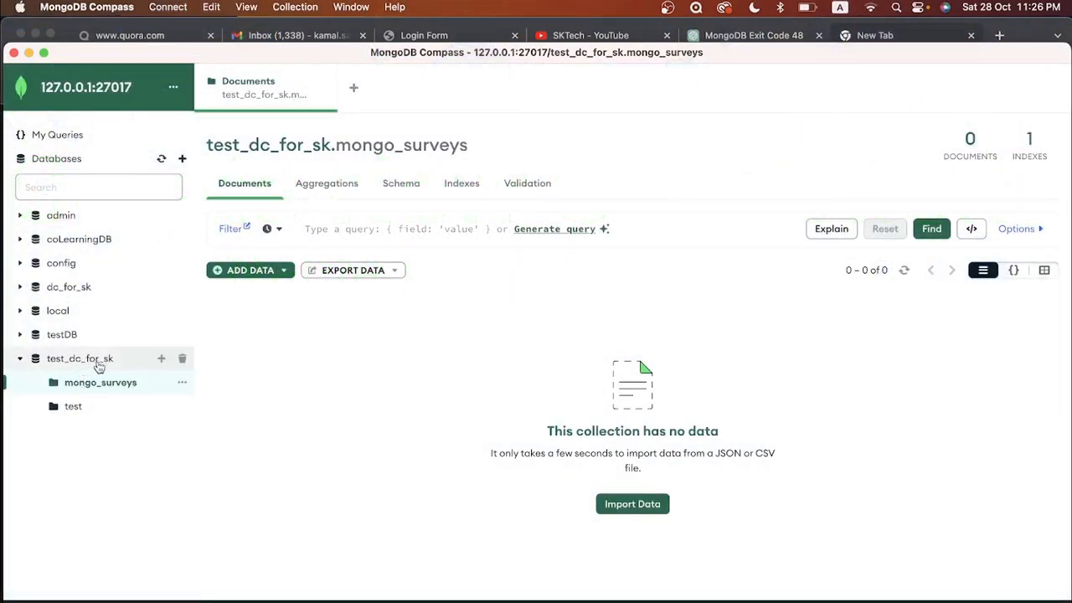
click(160, 358)
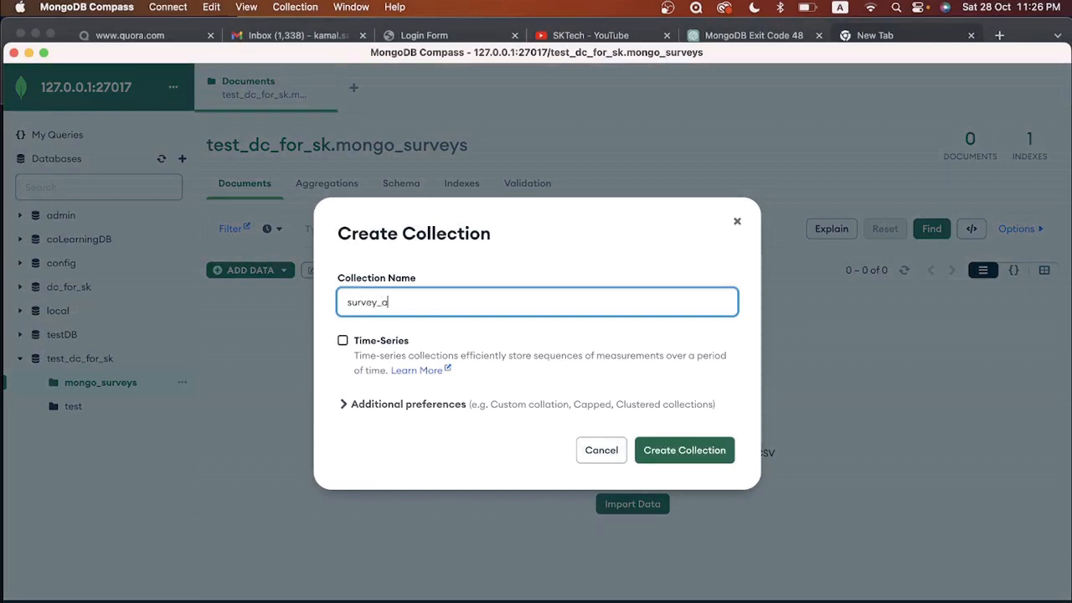
Step: Create the survey_ans and survey_report collections in test_dc_for_sk
click(675, 451)
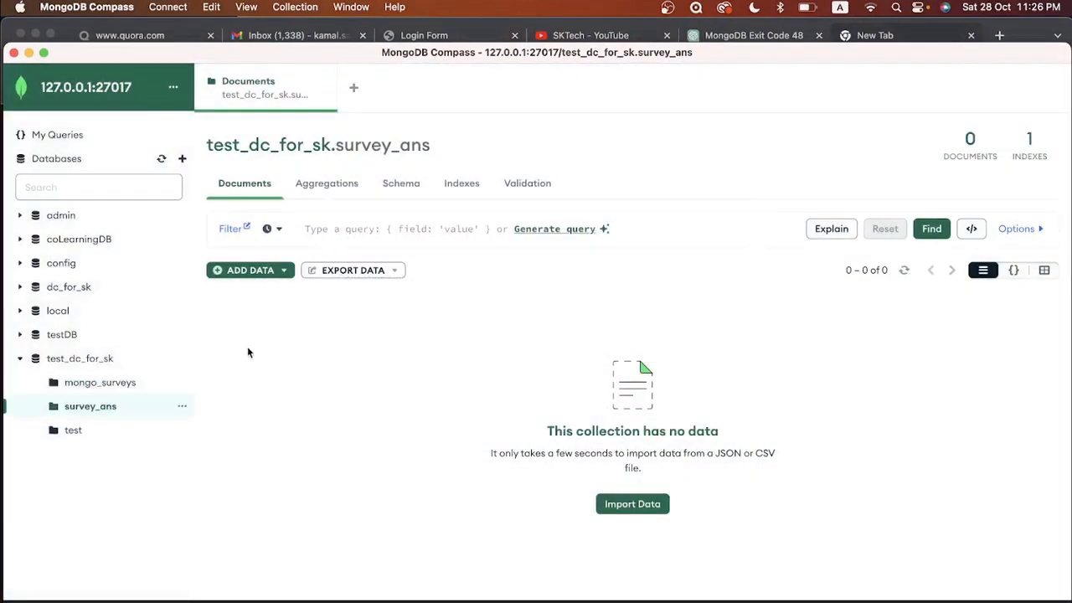
click(162, 359)
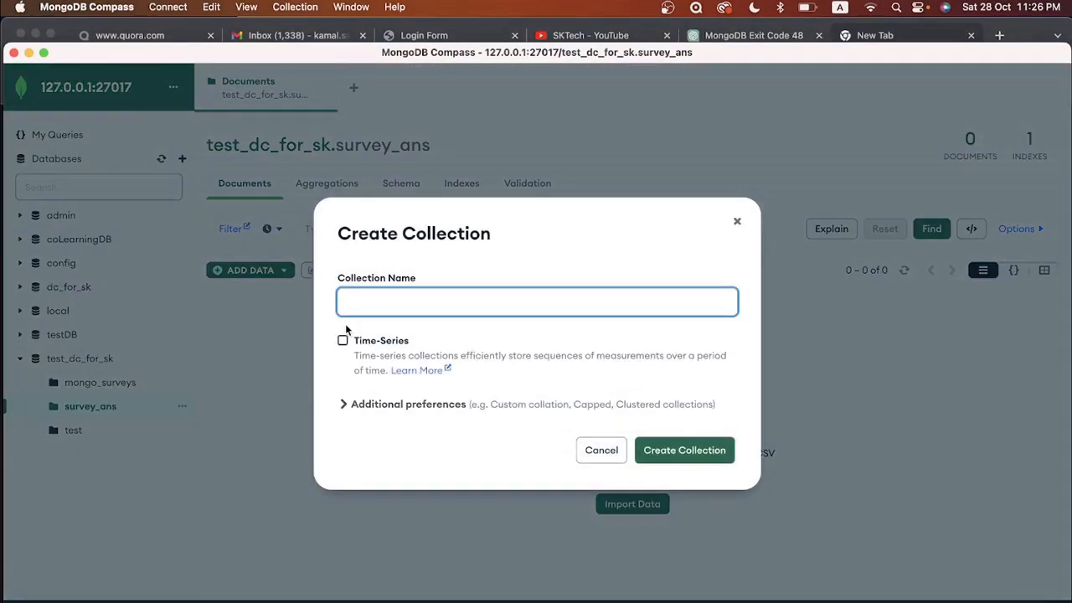
text(survey_report)
click(692, 450)
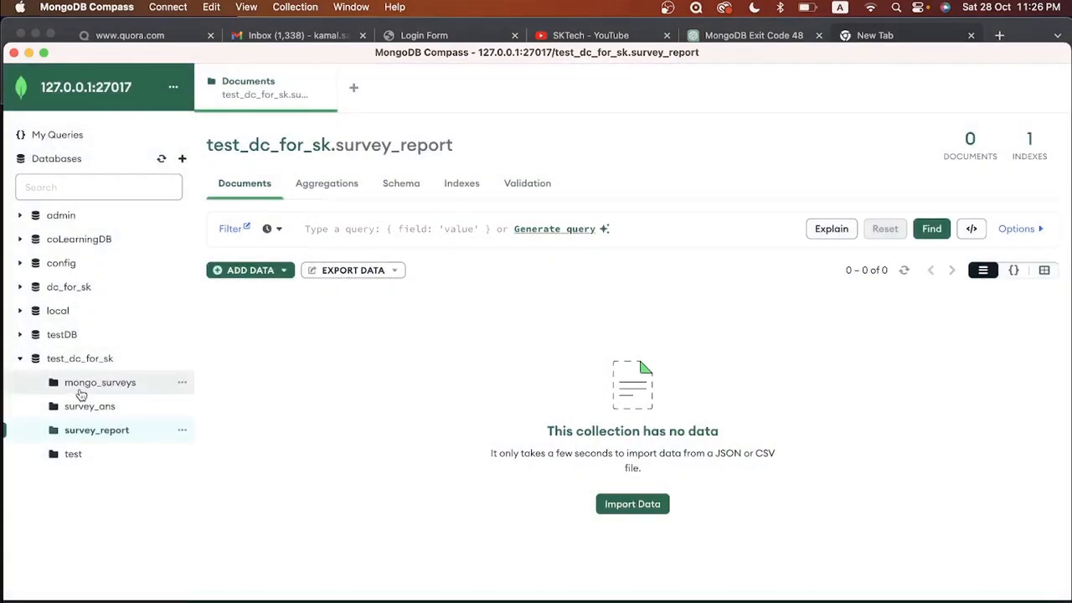
Step: Look through mongo_surveys, survey_ans and survey_report, ending back on mongo_surveys
click(82, 387)
click(86, 410)
click(87, 430)
click(87, 386)
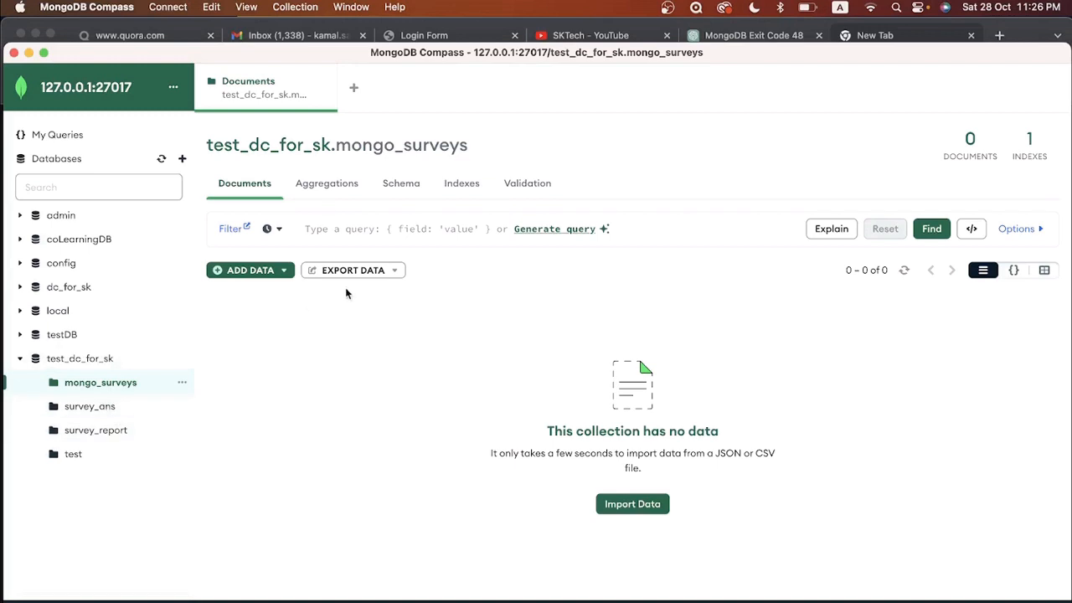
Step: In Finder, open Desktop > dc_version_1 > project_1_codecanyon > installation > database > dc_for_sk_mongo
click(67, 598)
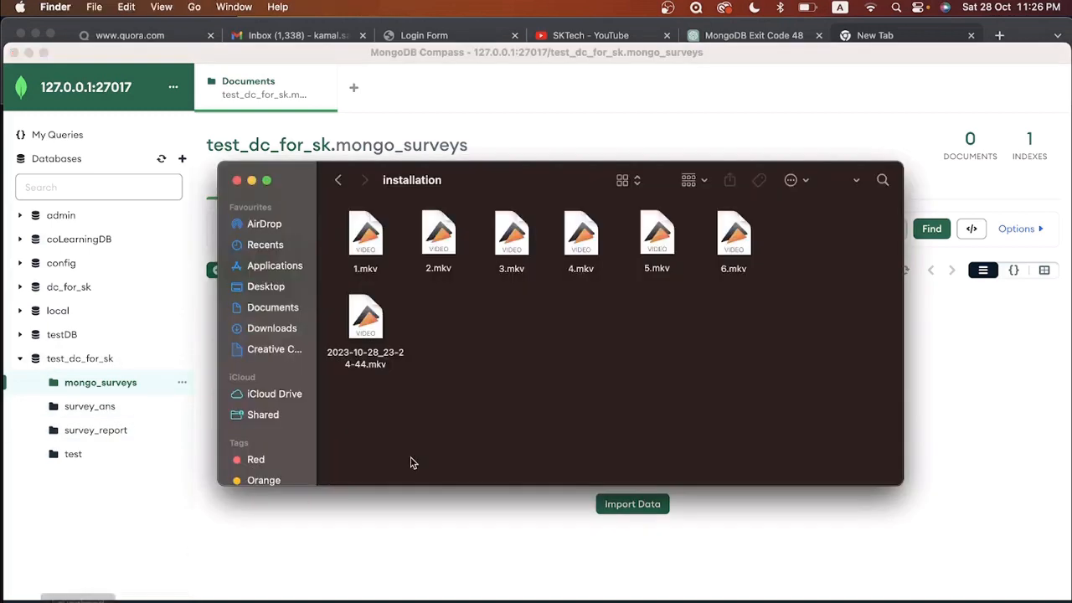
click(266, 285)
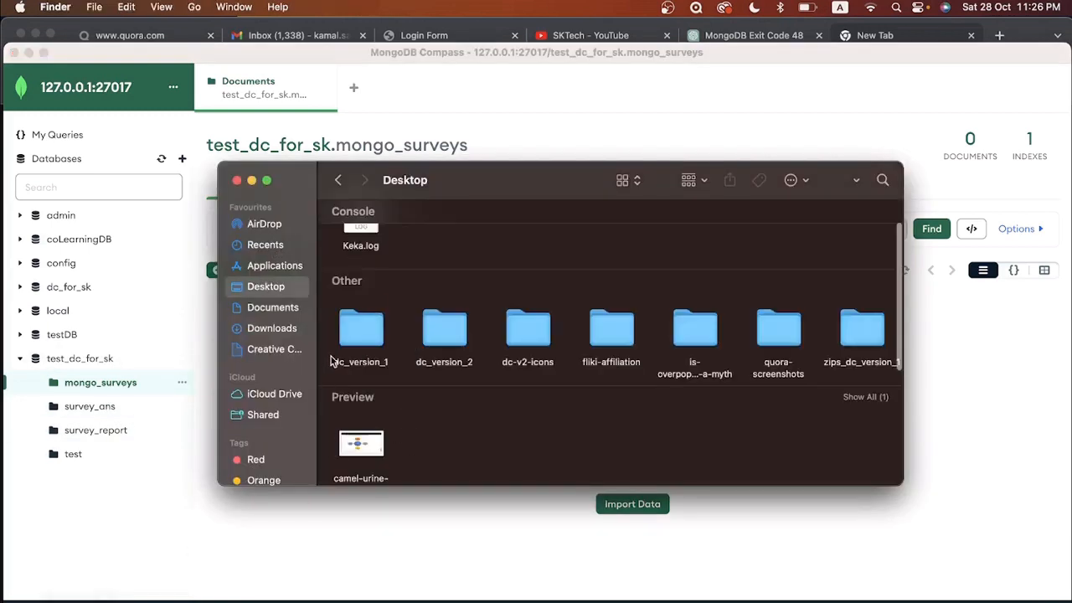
double_click(369, 331)
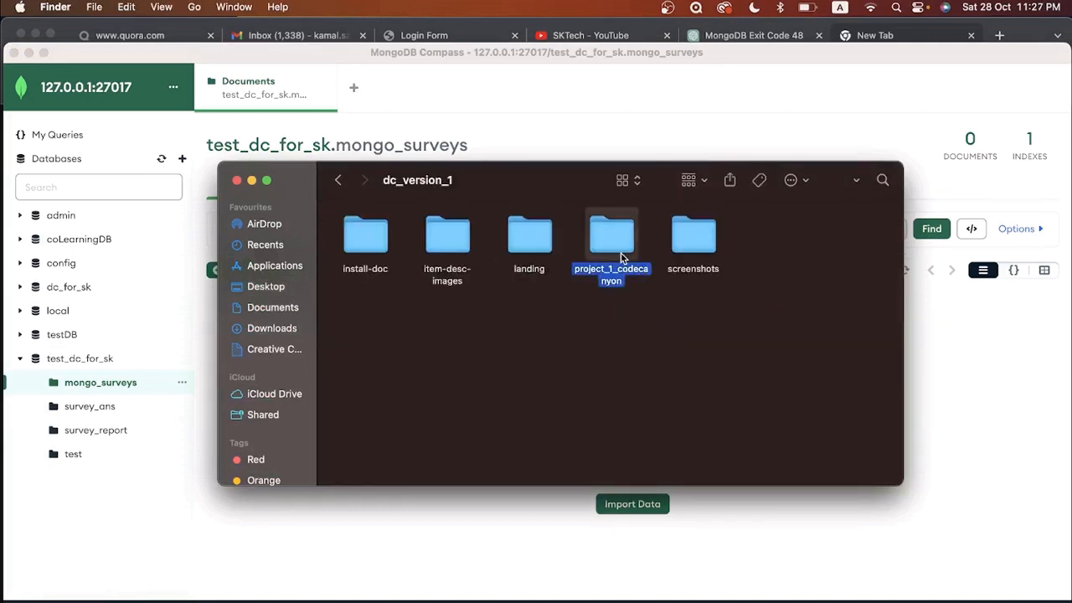
double_click(620, 252)
double_click(621, 253)
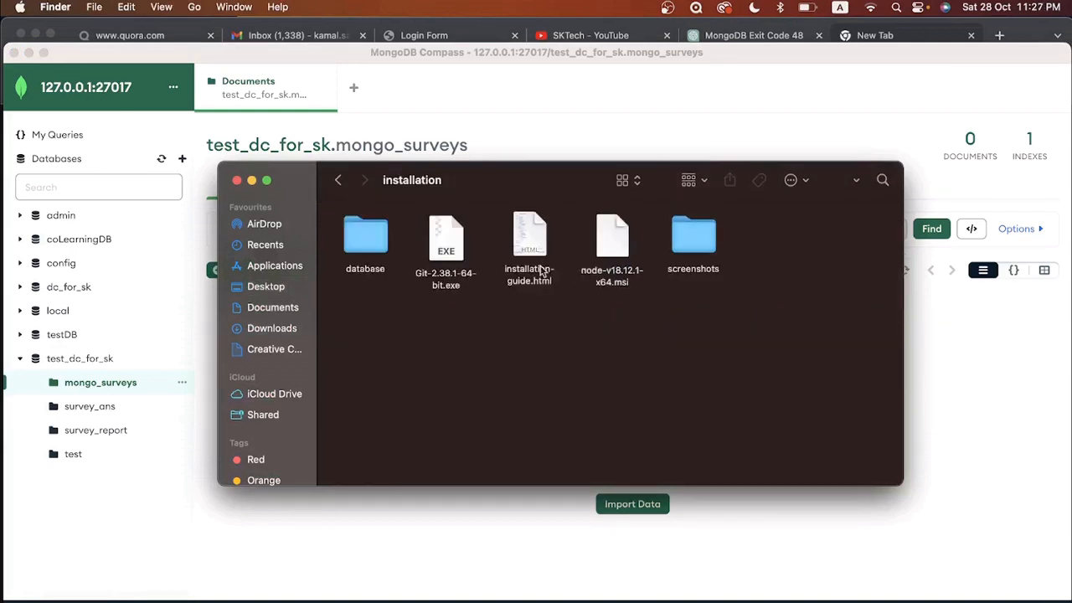
double_click(365, 237)
double_click(424, 240)
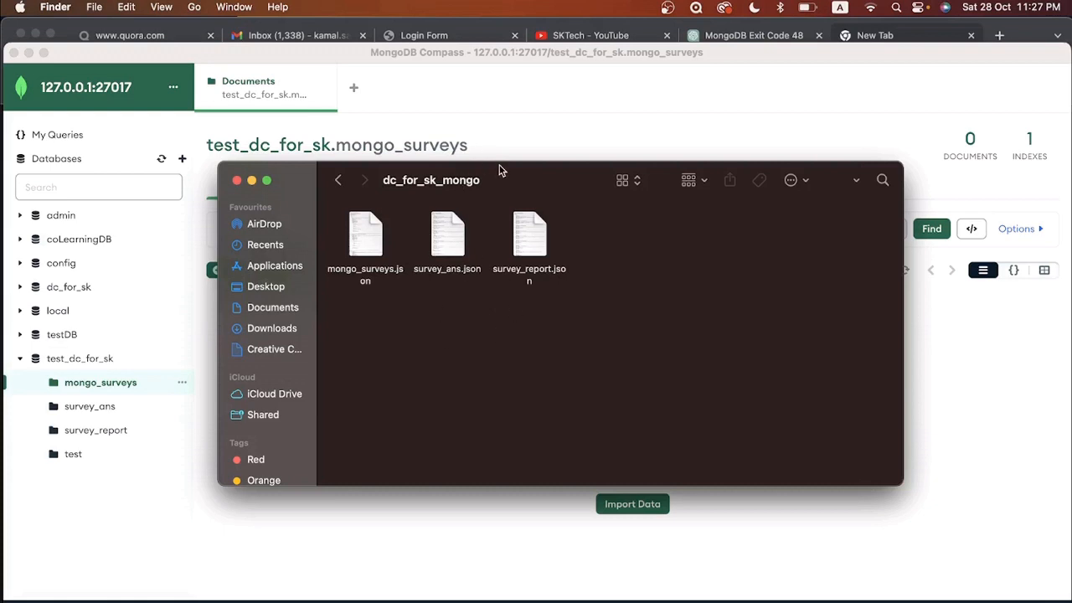
drag(499, 167, 650, 177)
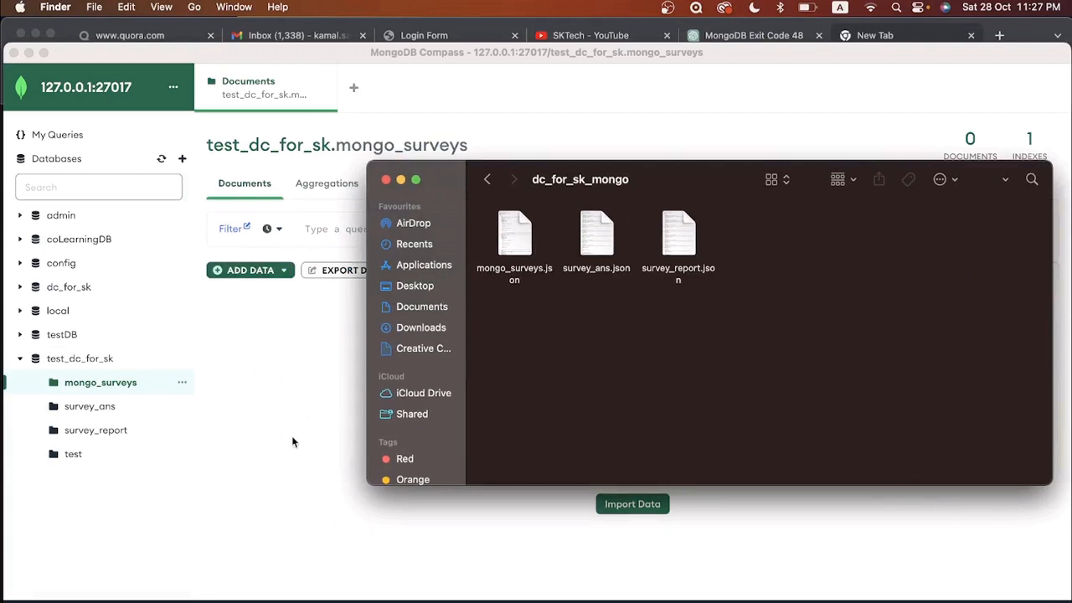
Step: Import mongo_surveys.json into the mongo_surveys collection, adding 3 survey documents
click(314, 398)
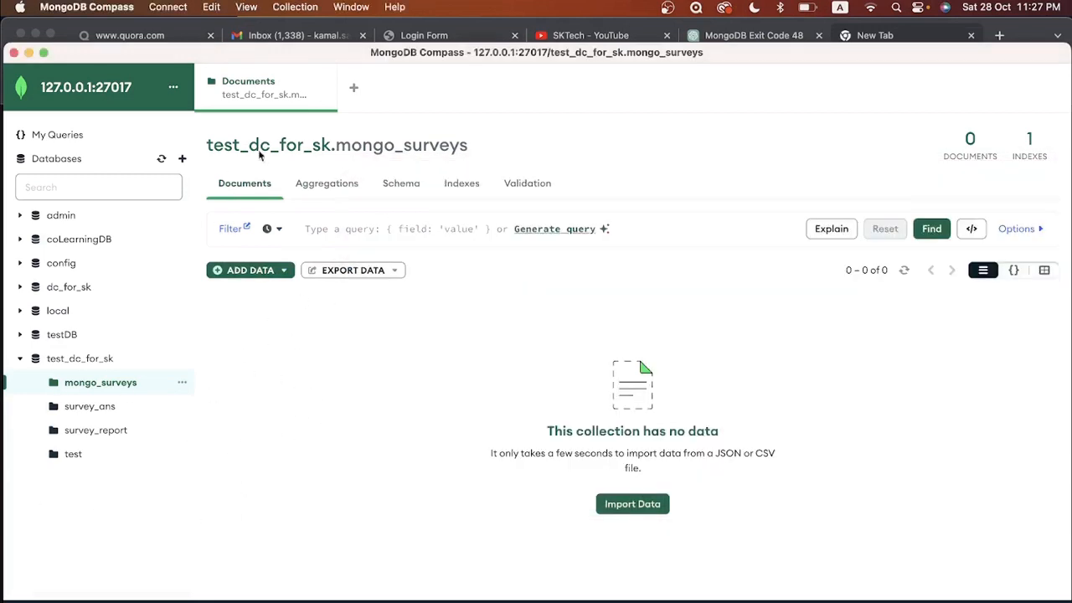
click(270, 274)
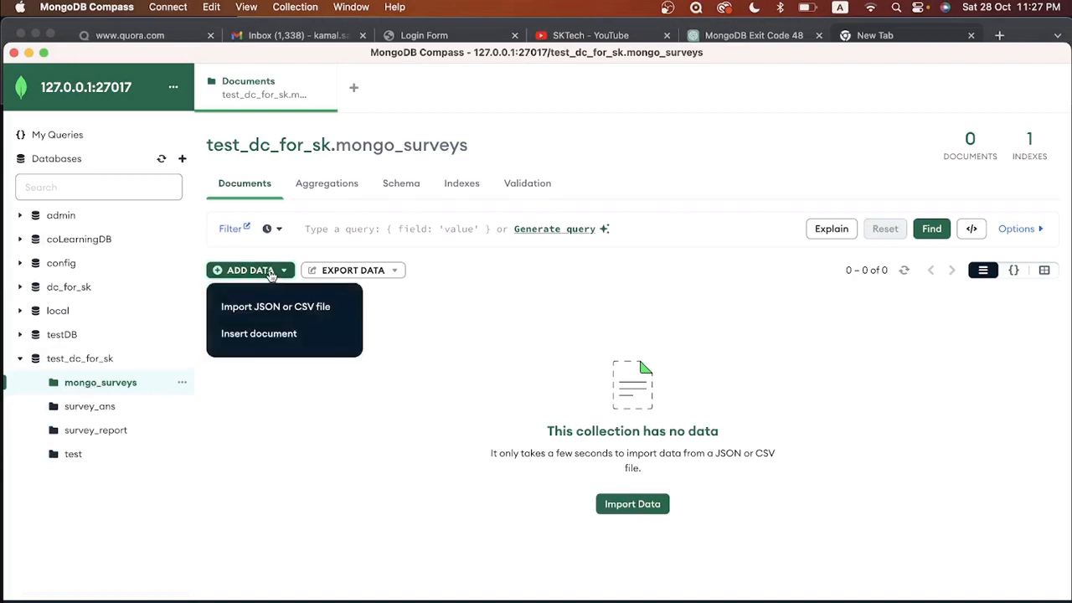
click(264, 312)
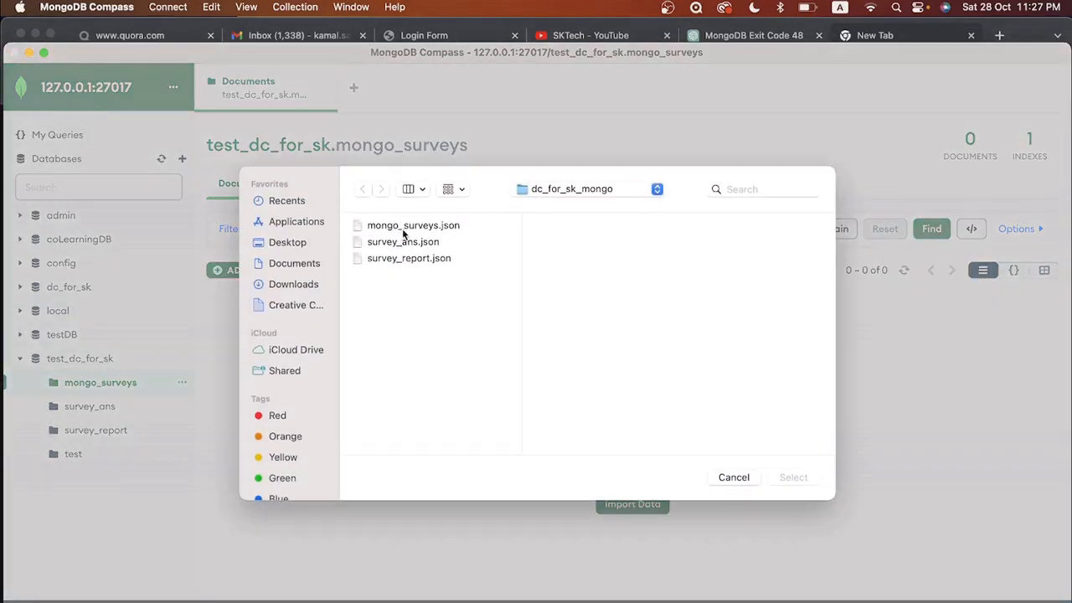
click(404, 228)
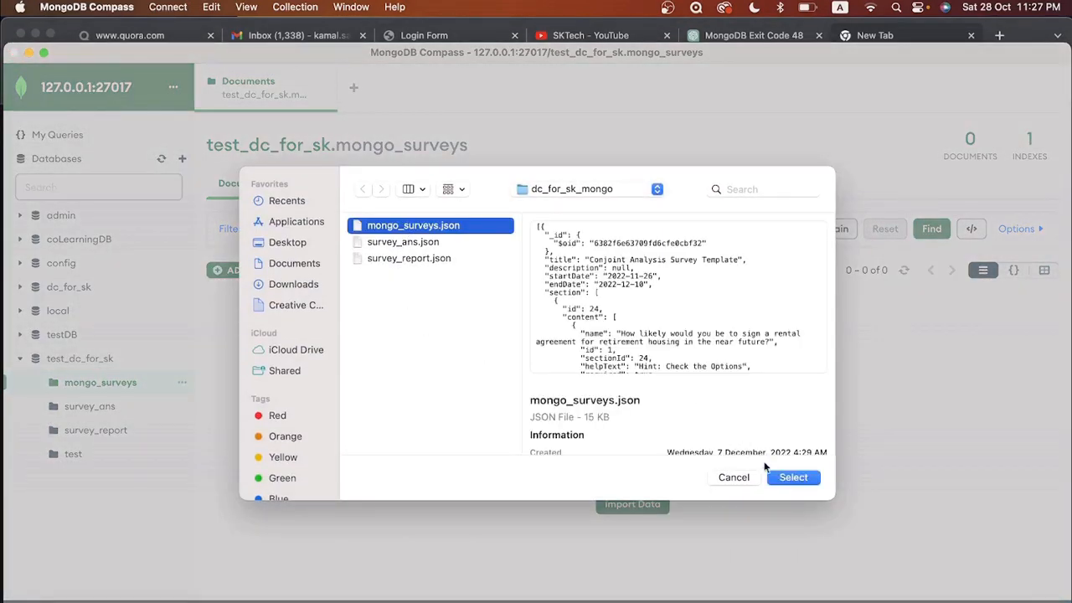
click(792, 477)
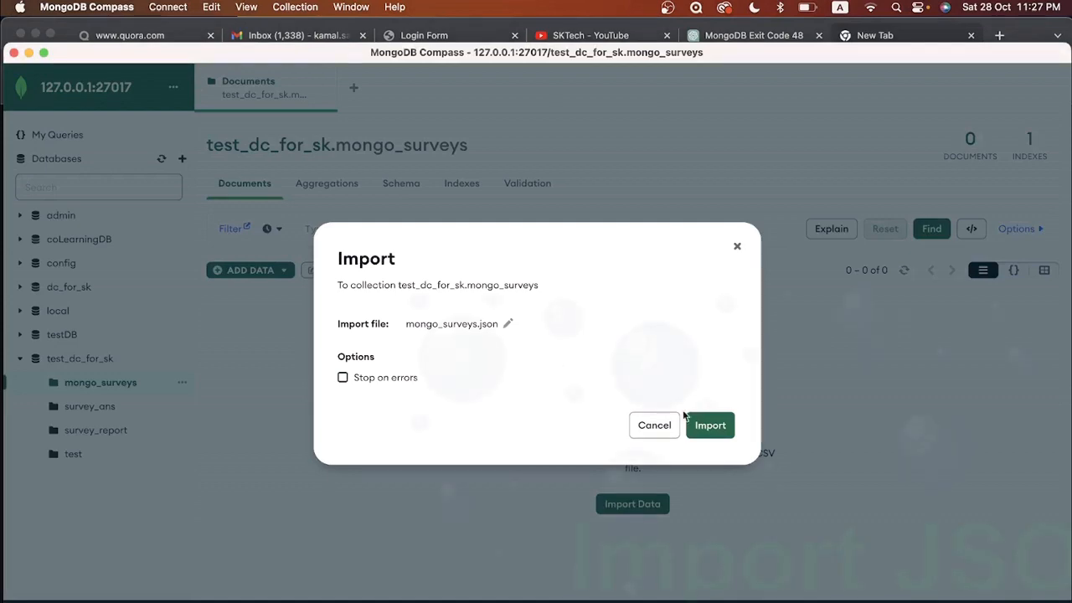
click(711, 426)
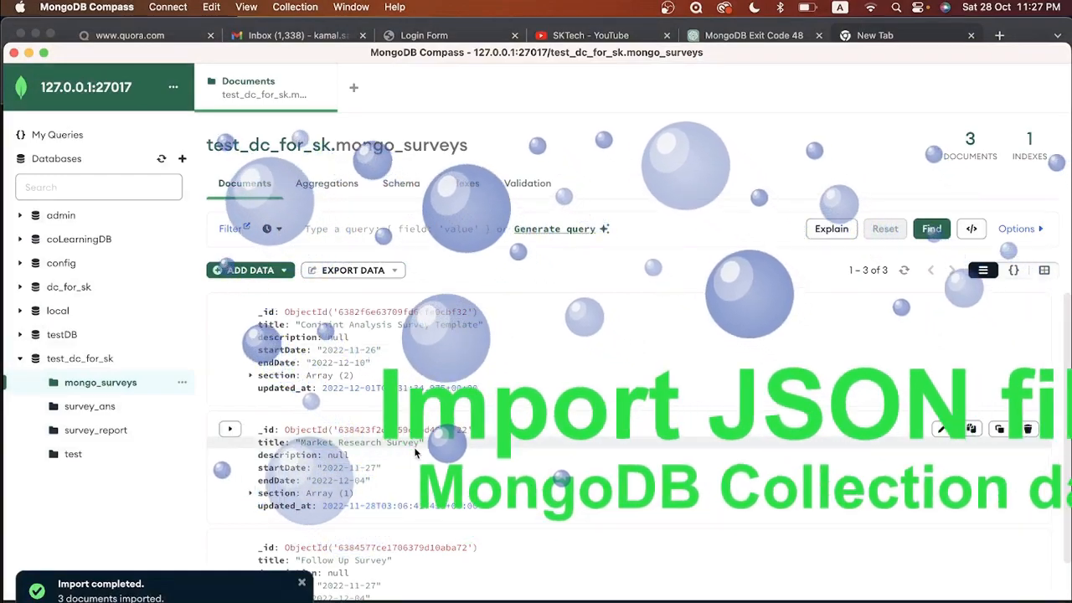
Step: Import survey_ans.json into the survey_ans collection, then open survey_report
click(90, 406)
click(247, 272)
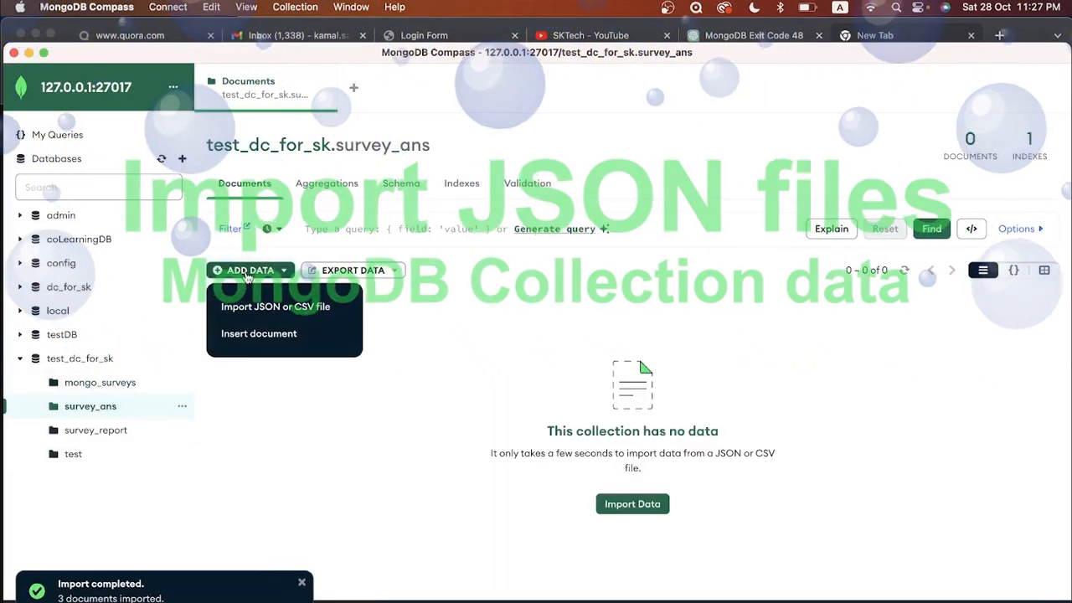
click(268, 306)
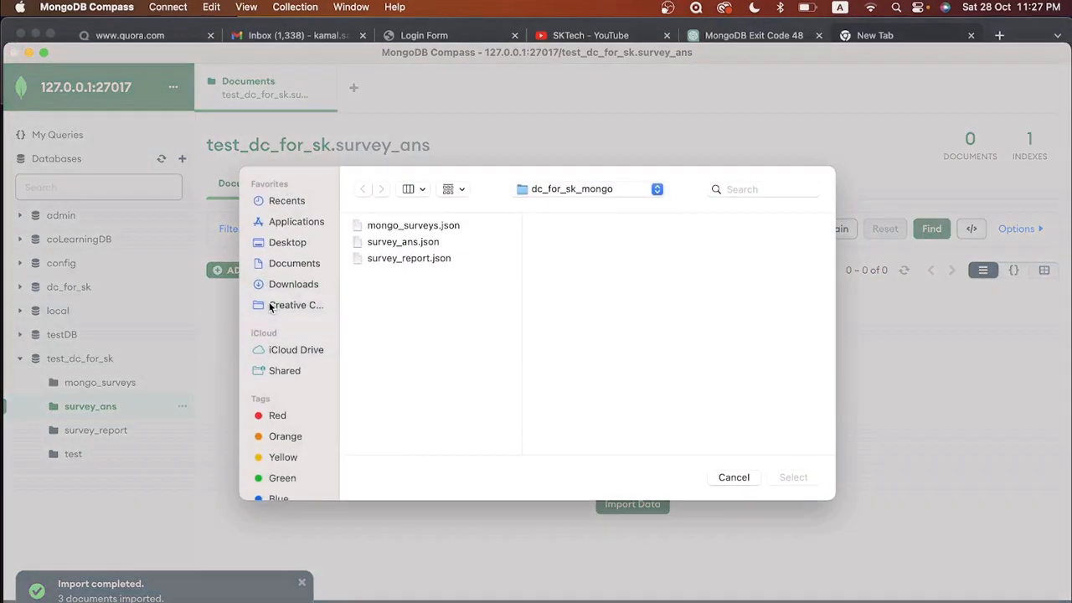
click(410, 243)
click(792, 482)
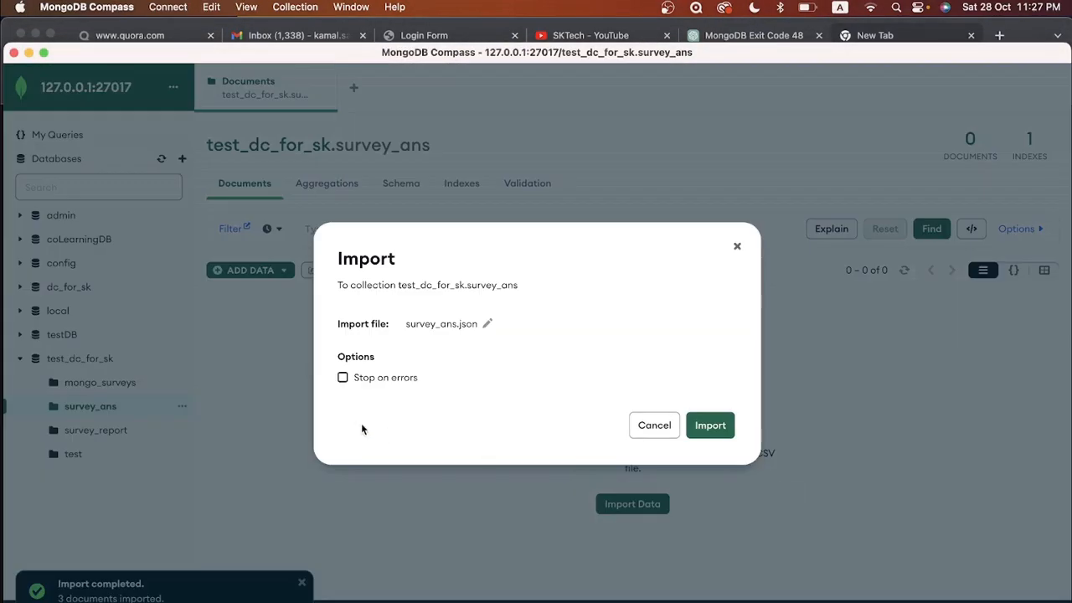
click(711, 425)
click(101, 430)
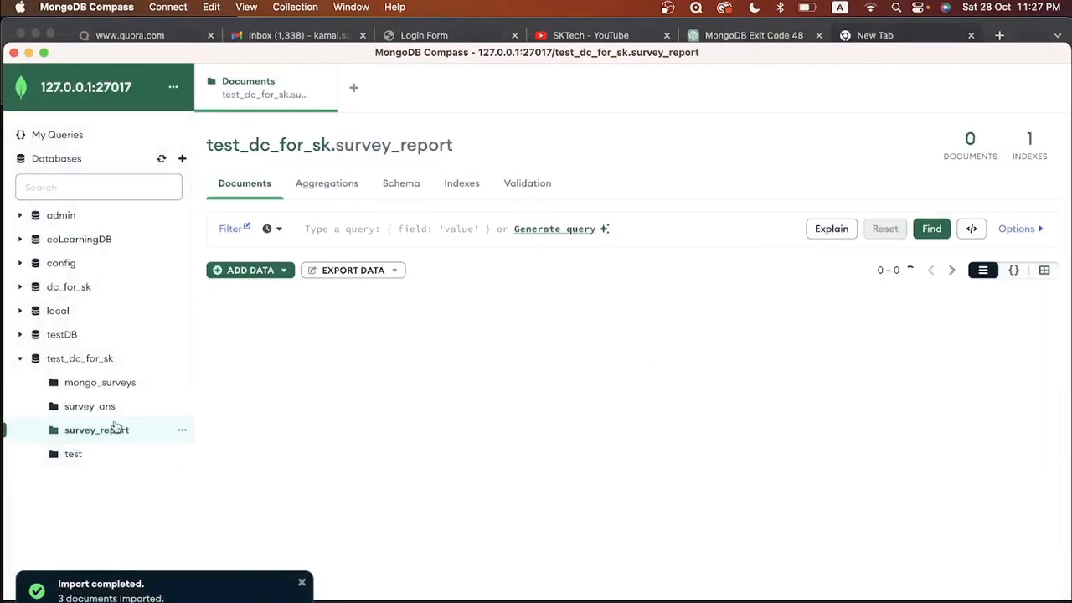
Step: Import survey_report.json into survey_report (2 documents), then review survey_ans and mongo_surveys
click(245, 271)
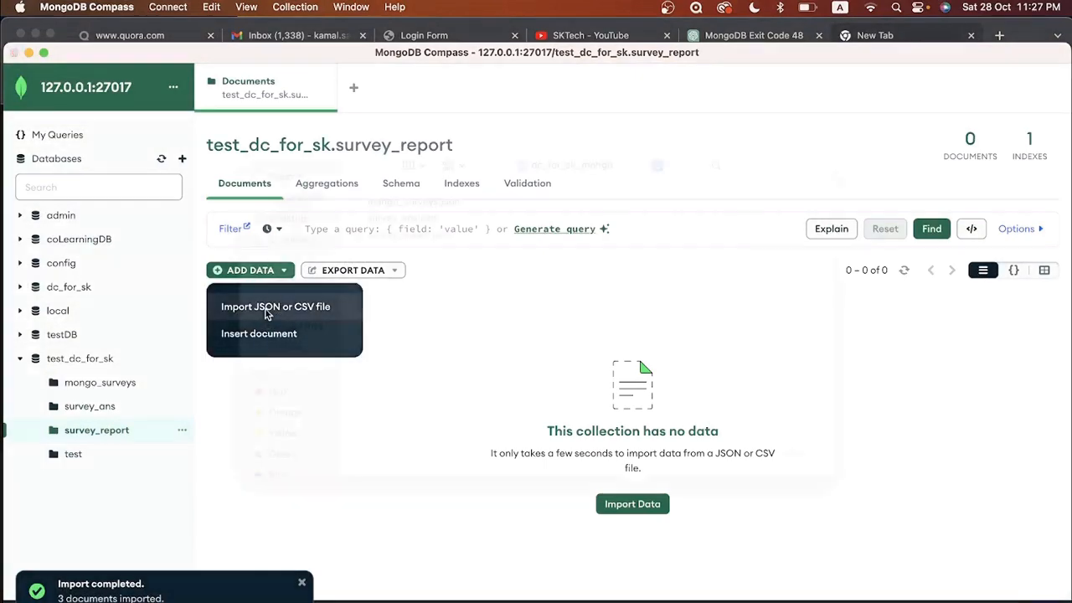
click(274, 310)
click(408, 259)
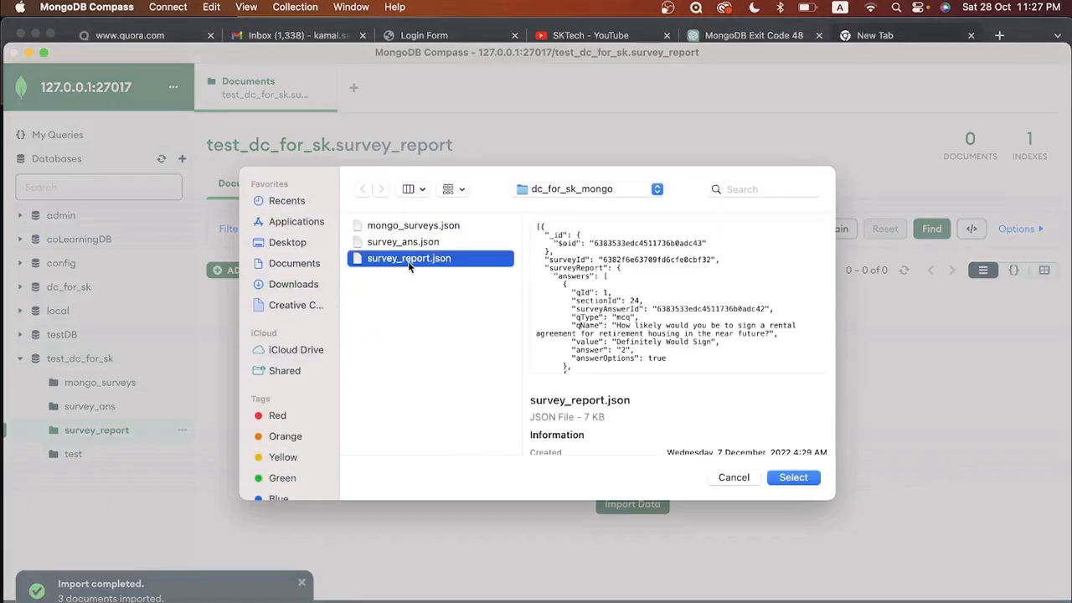
click(791, 477)
click(709, 425)
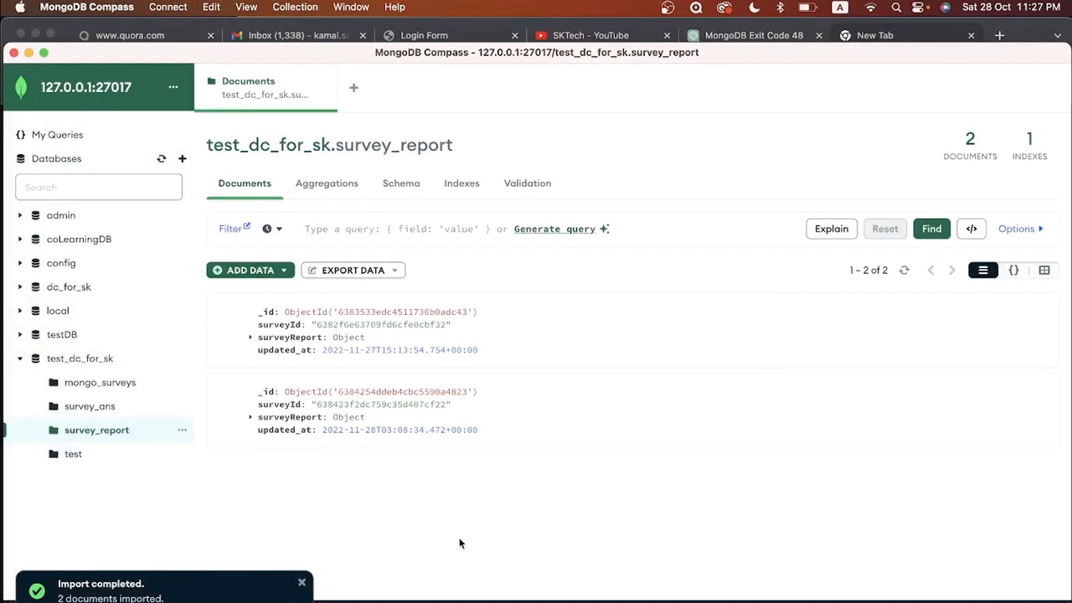
click(121, 408)
click(104, 385)
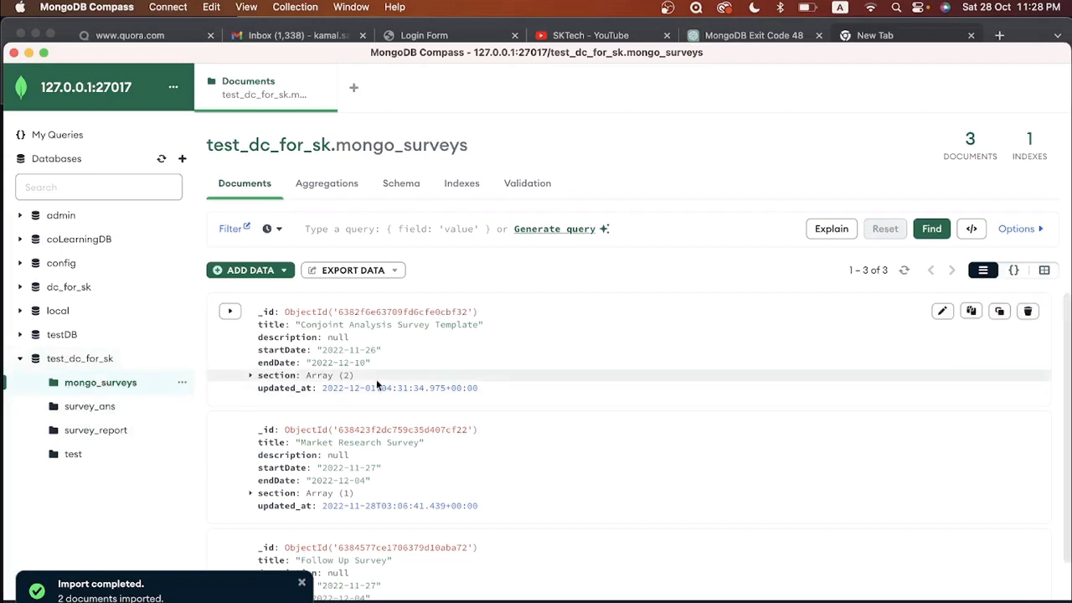
Step: Expand the embedded mongosh shell for dc_for_sk, then switch to Chrome's new tab
scroll(457, 380, down, 2)
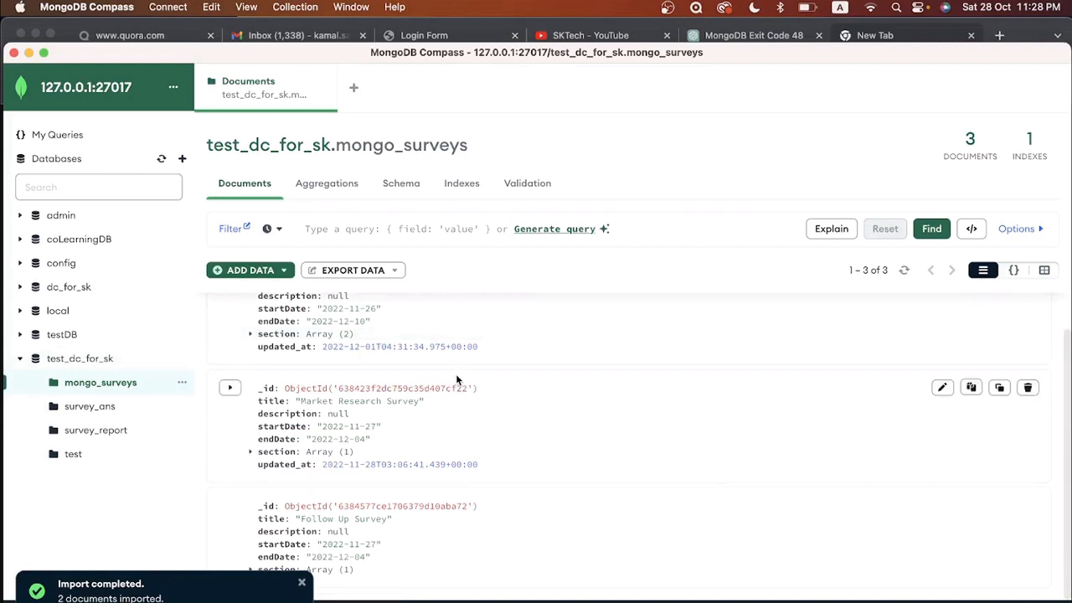
scroll(457, 379, up, 2)
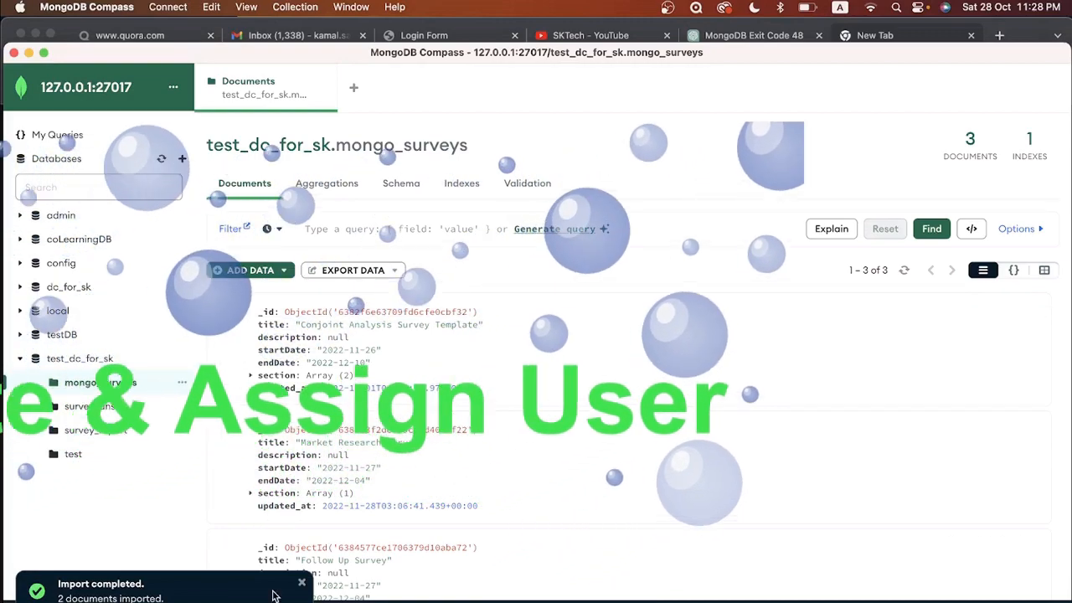
scroll(382, 478, down, 1)
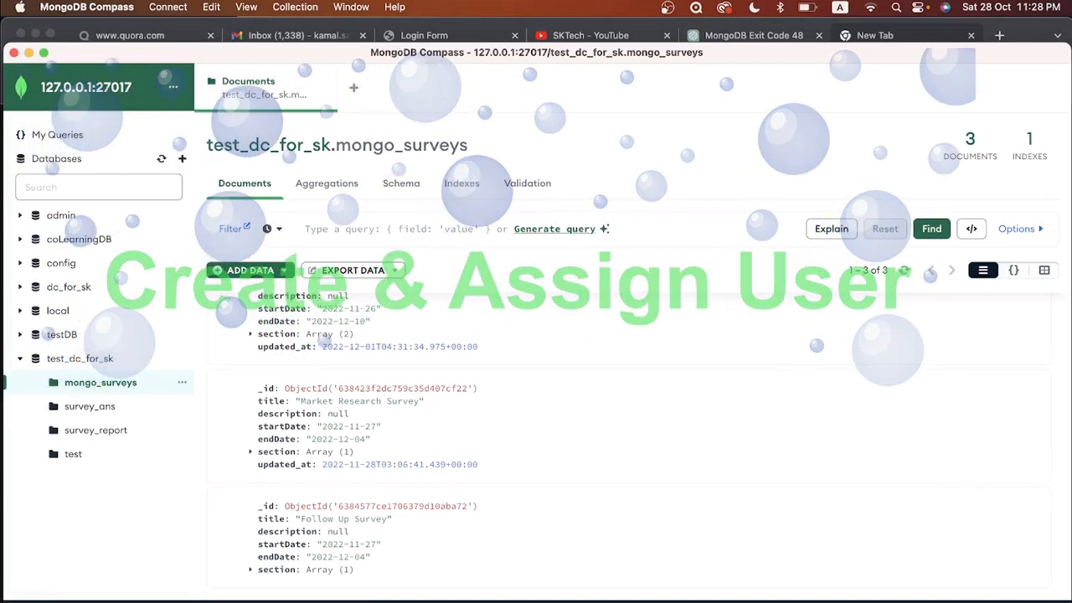
click(67, 601)
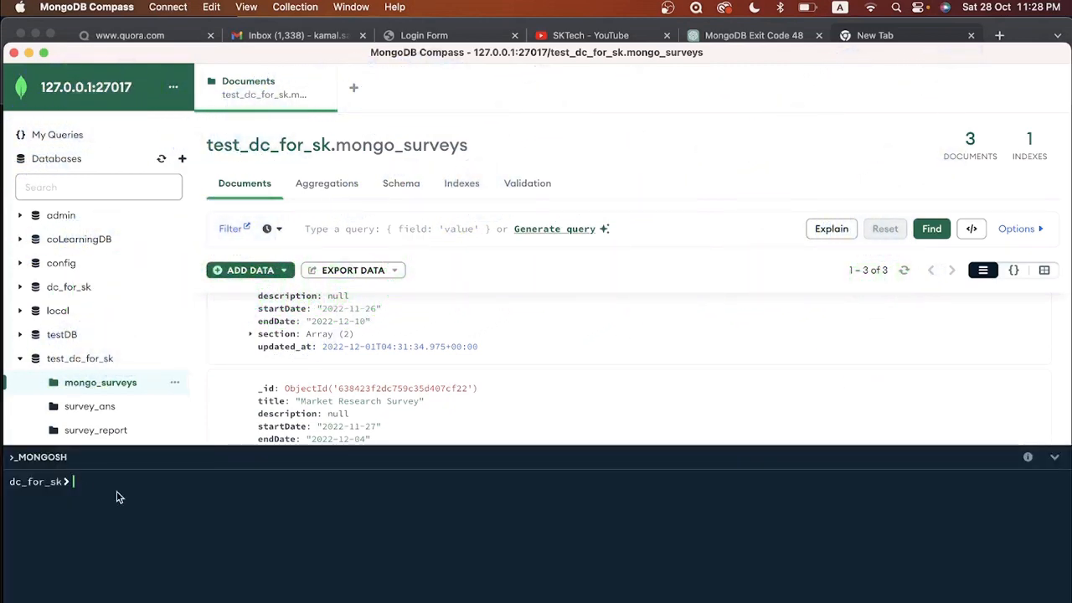
key(super+Tab)
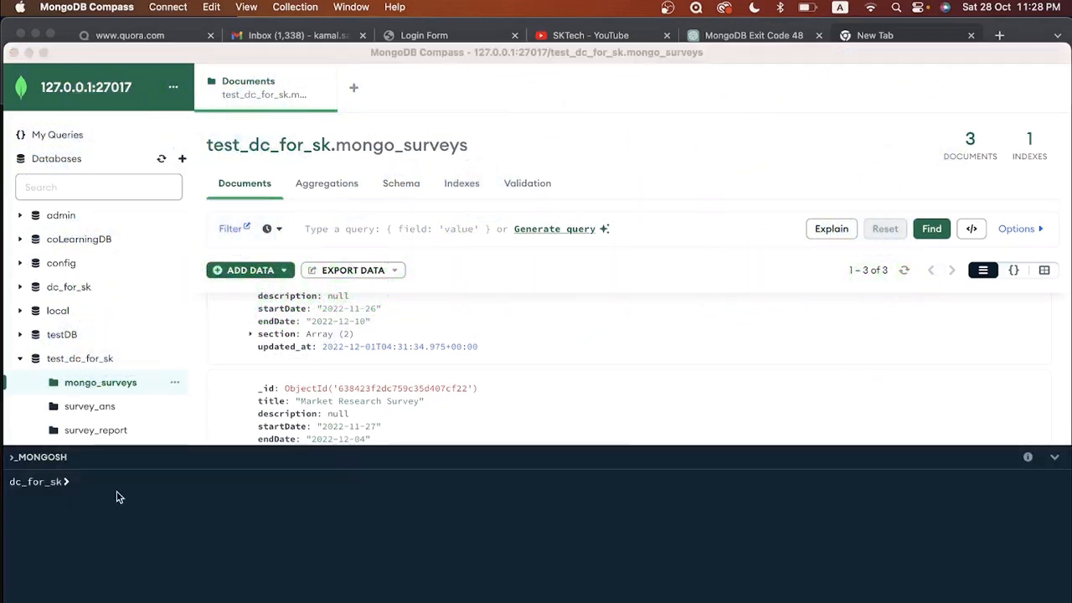
key(super+Tab)
key(super+Tab)
key(super+Tab)
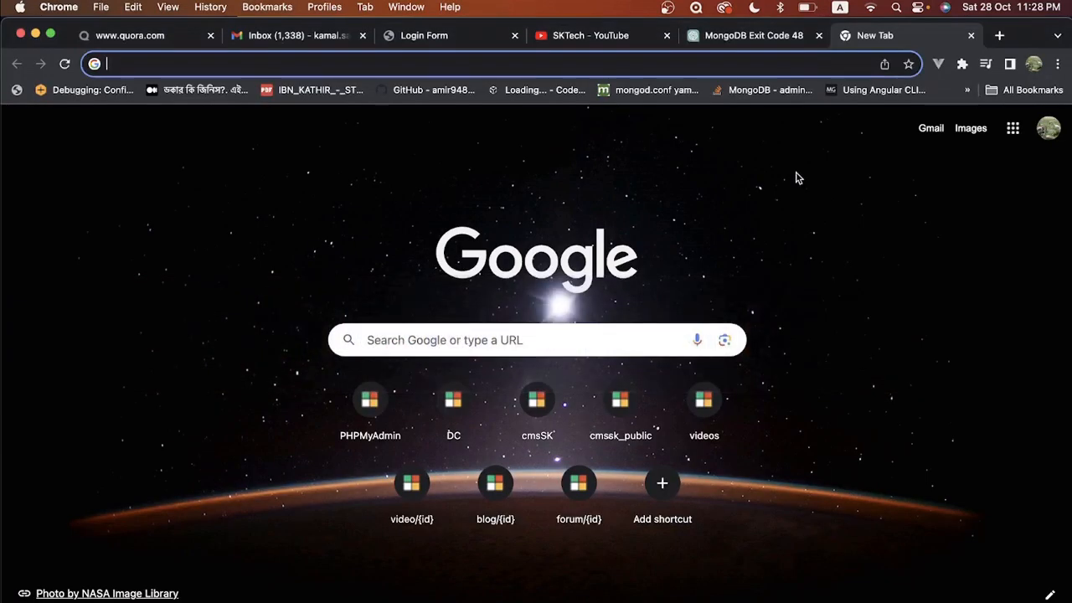
Step: Search Chrome for 'create a new user in mongodb' for createUser example code, then return to Compass
text(create a)
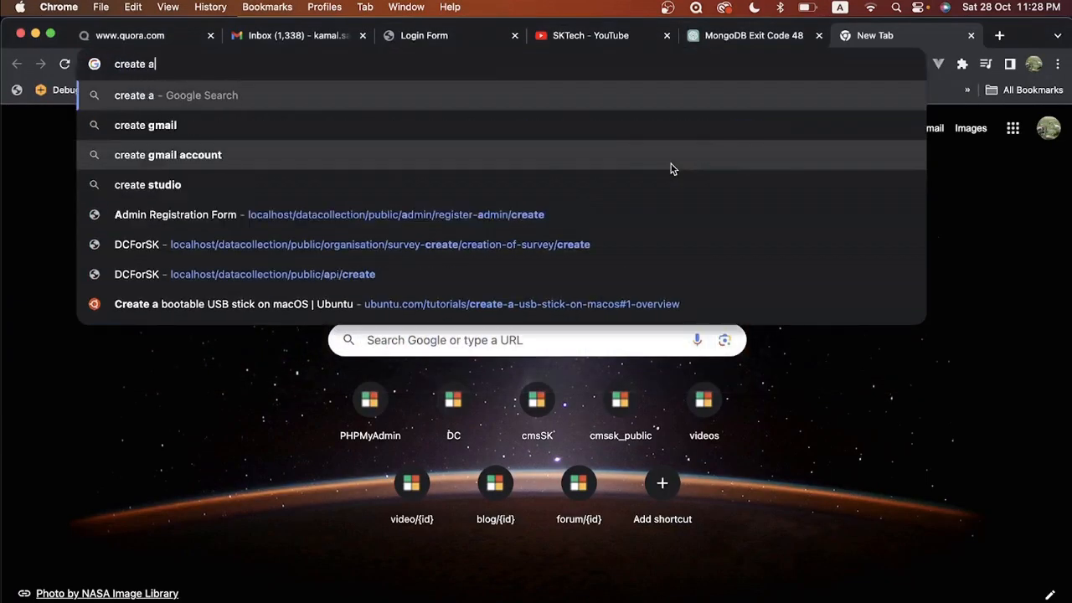
text( new user)
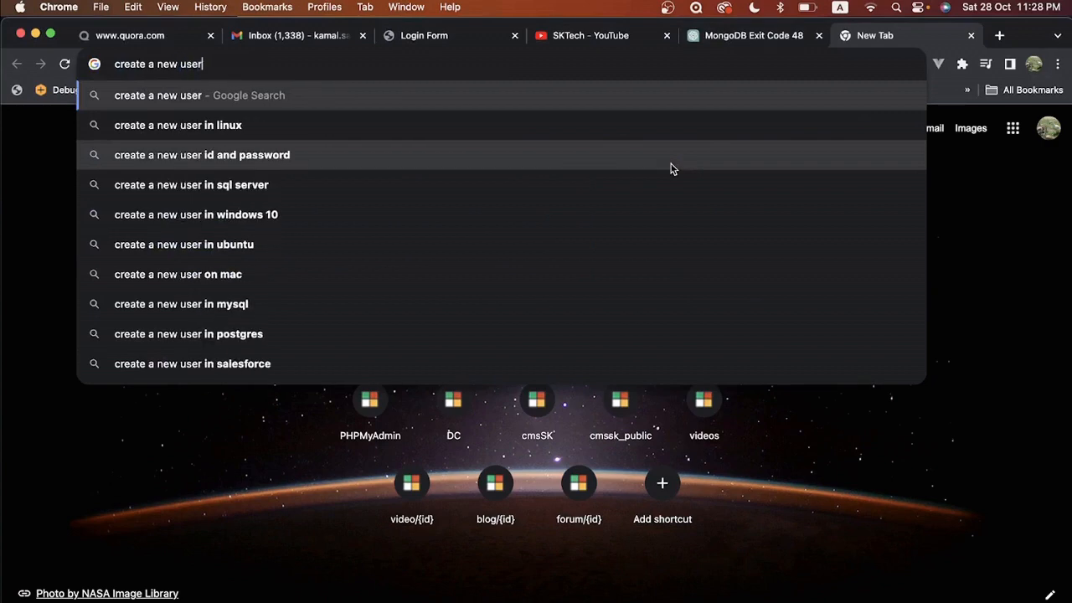
text( in mongodb)
key(Return)
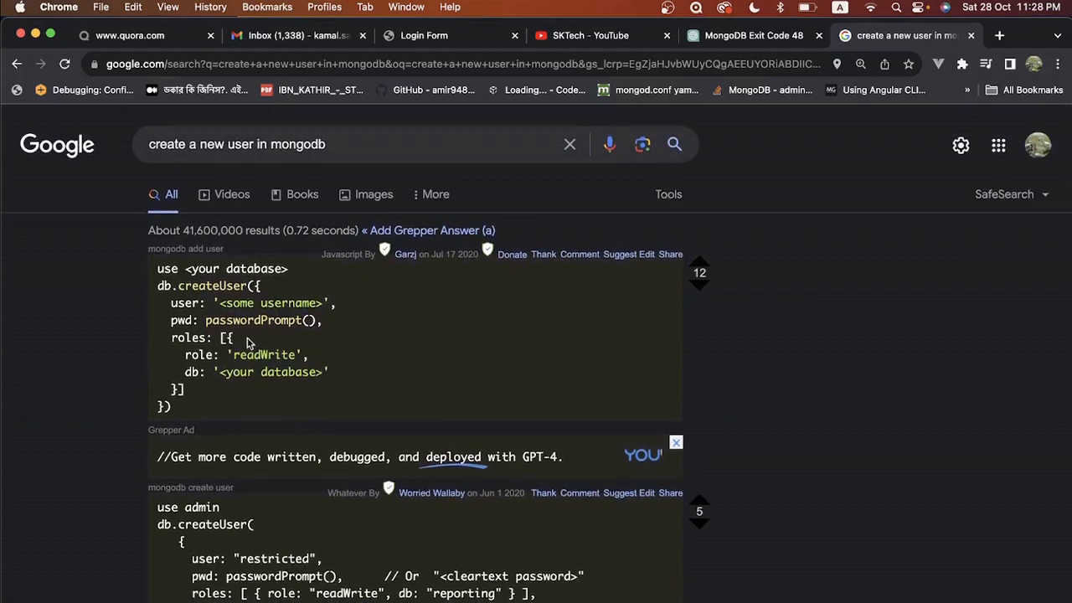
key(super+Tab)
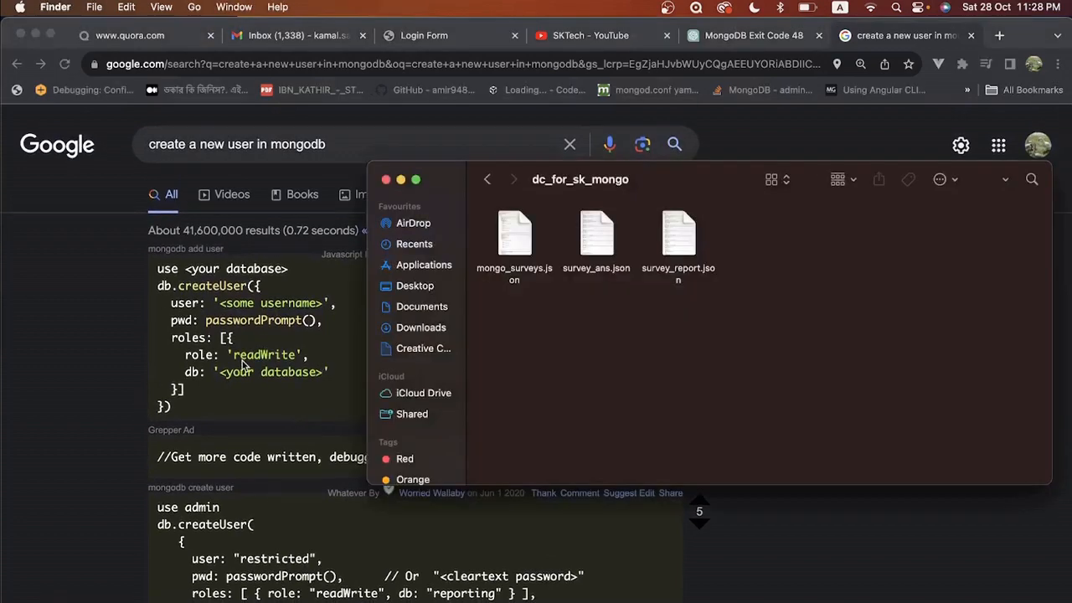
key(super+Tab)
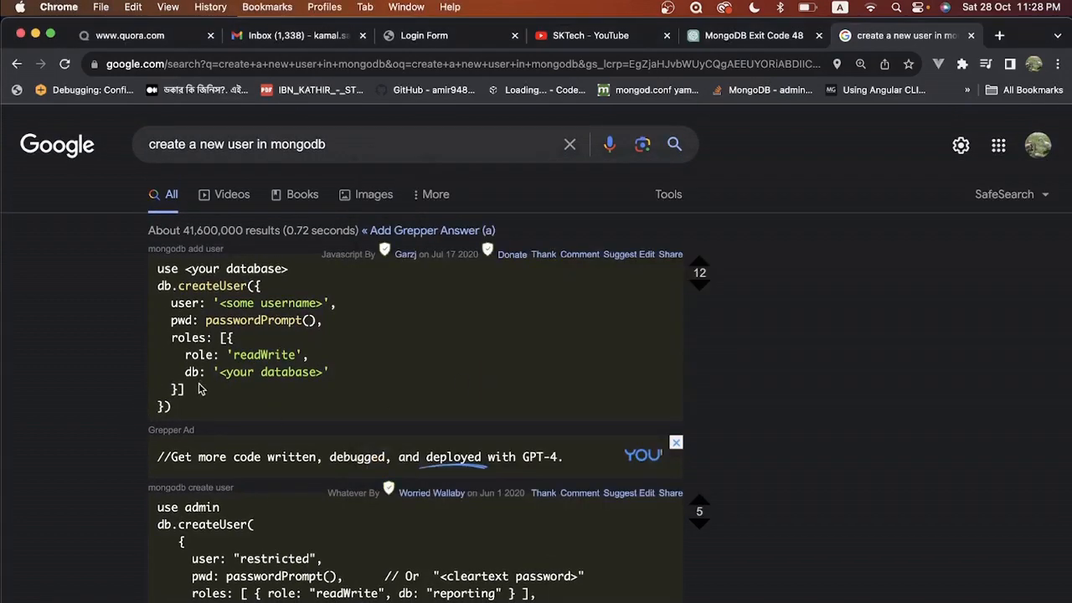
key(super+Tab)
key(Tab)
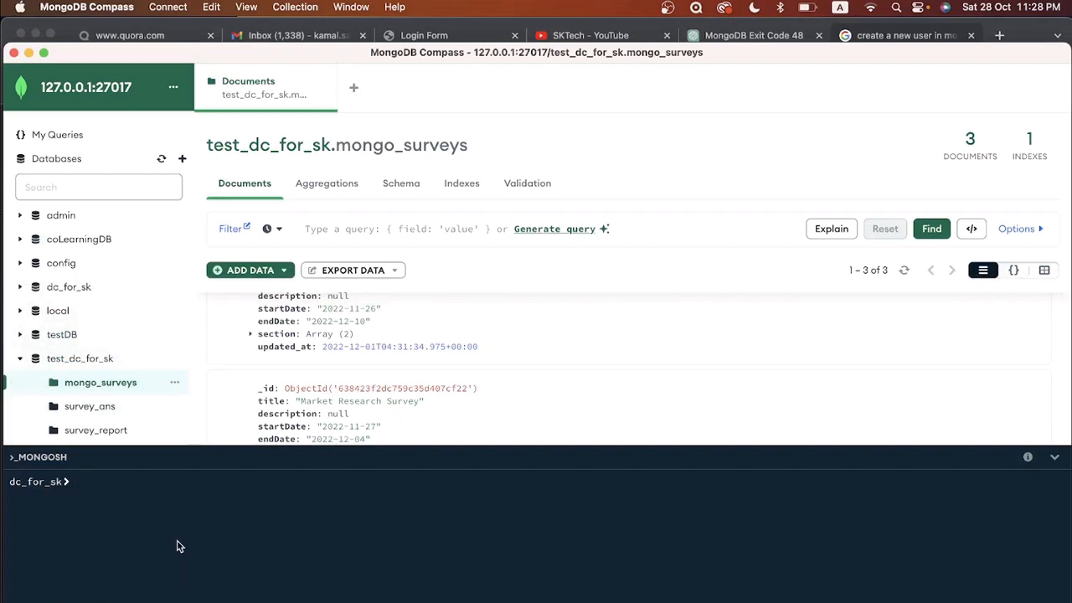
Step: Switch the mongosh shell to the test_dc_for_sk database with 'use test_dc_for_sk'
text(use)
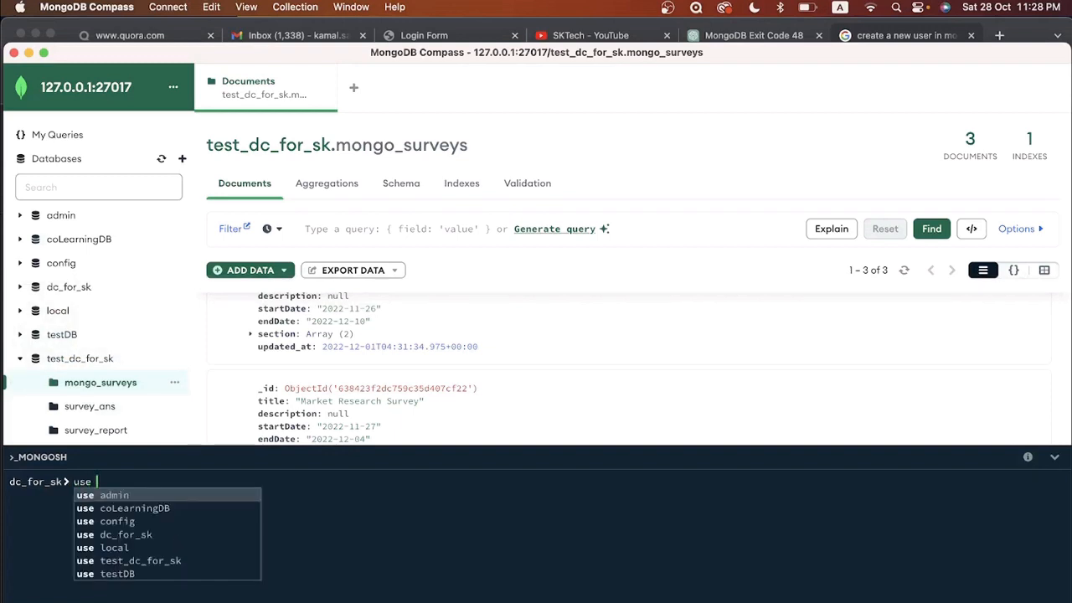
key(Down)
key(Down)
key(Down)
key(Down)
key(Down)
key(Return)
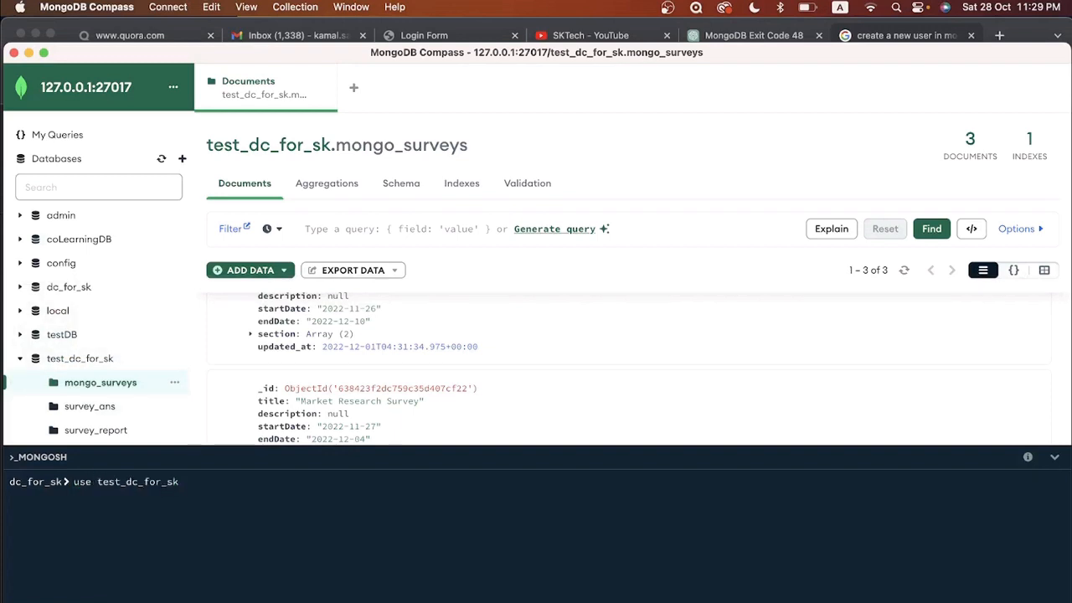
key(Return)
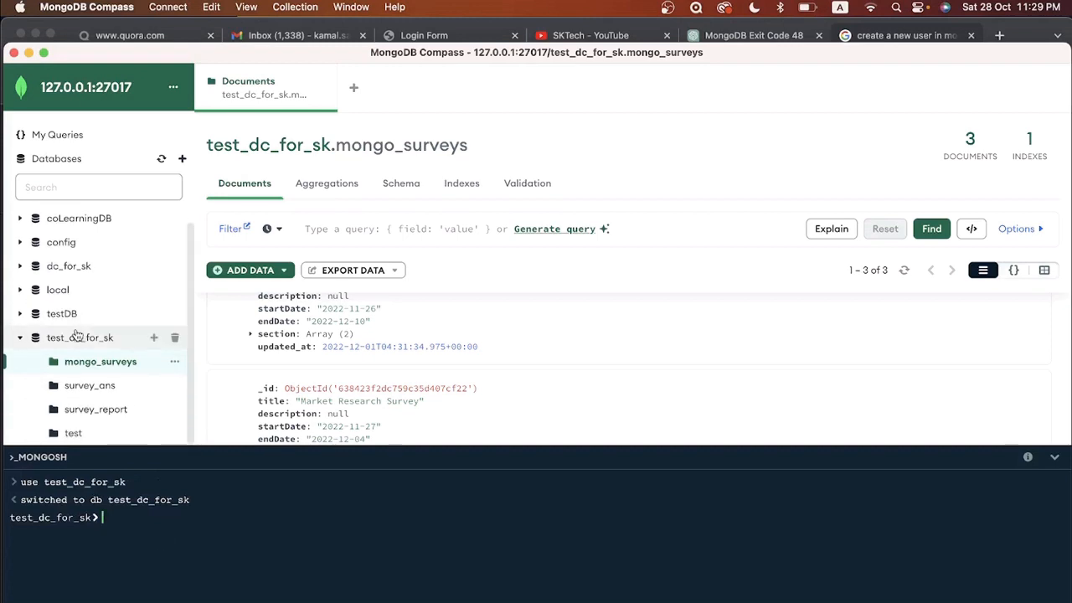
drag(189, 499, 52, 499)
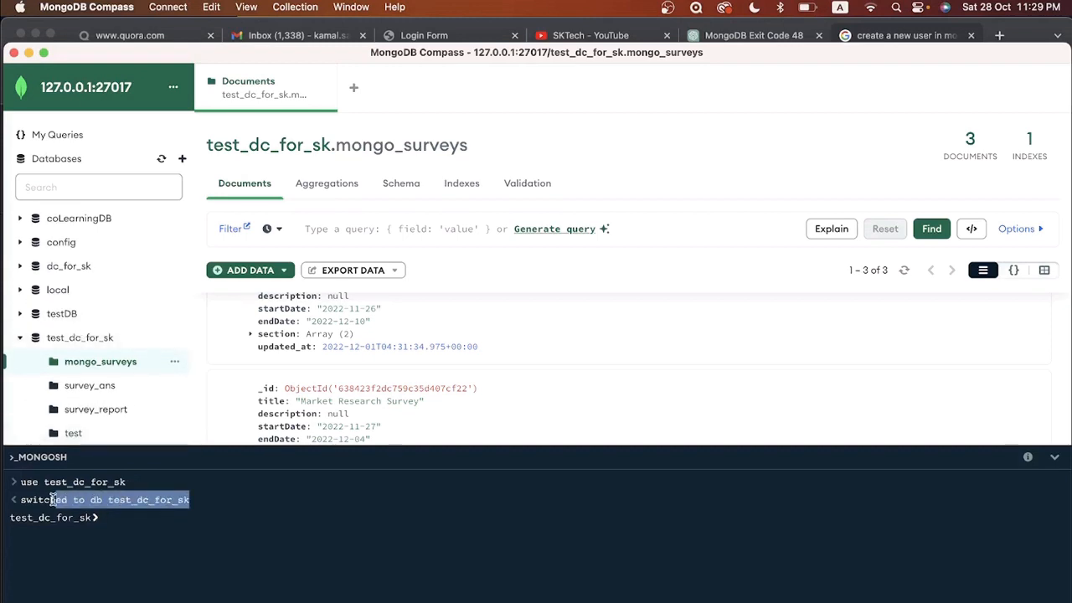
click(131, 521)
Step: Type db.createUser with user 'sk-admin' and its password, following Chrome's example
text(db.)
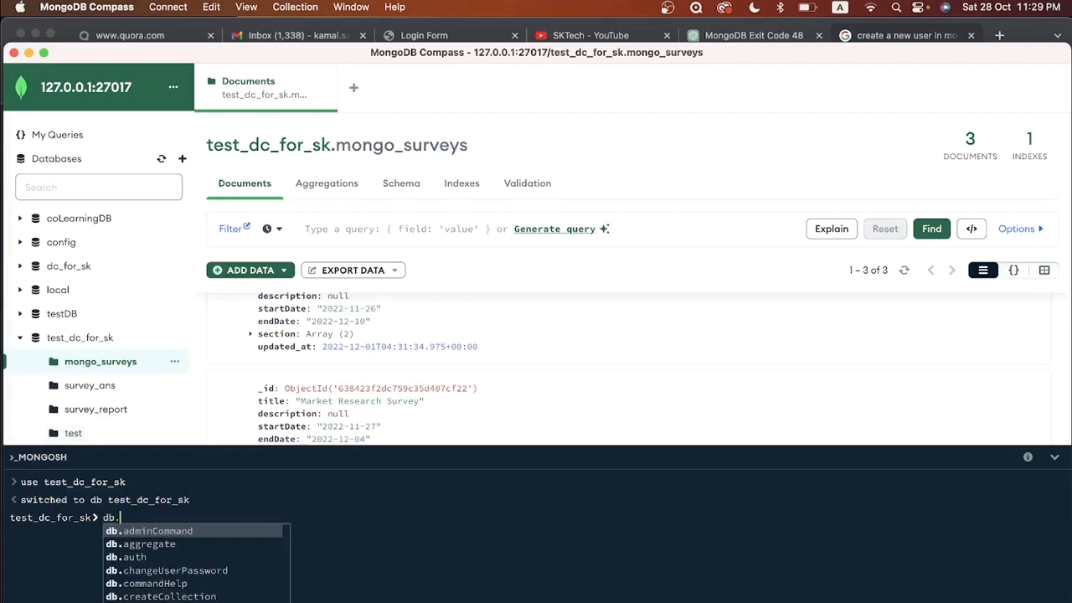
text(create)
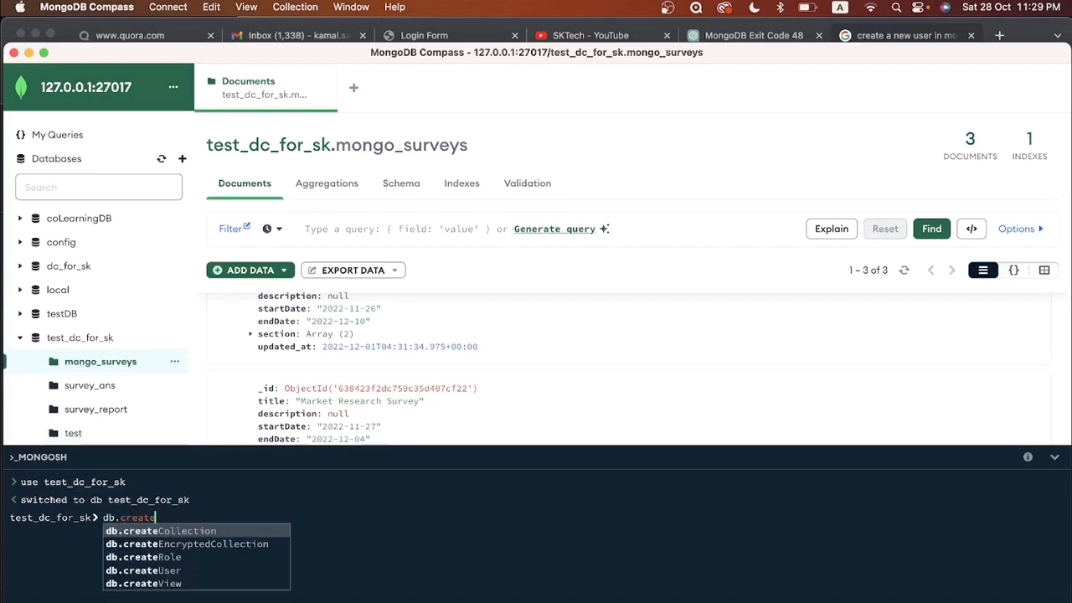
text(User()
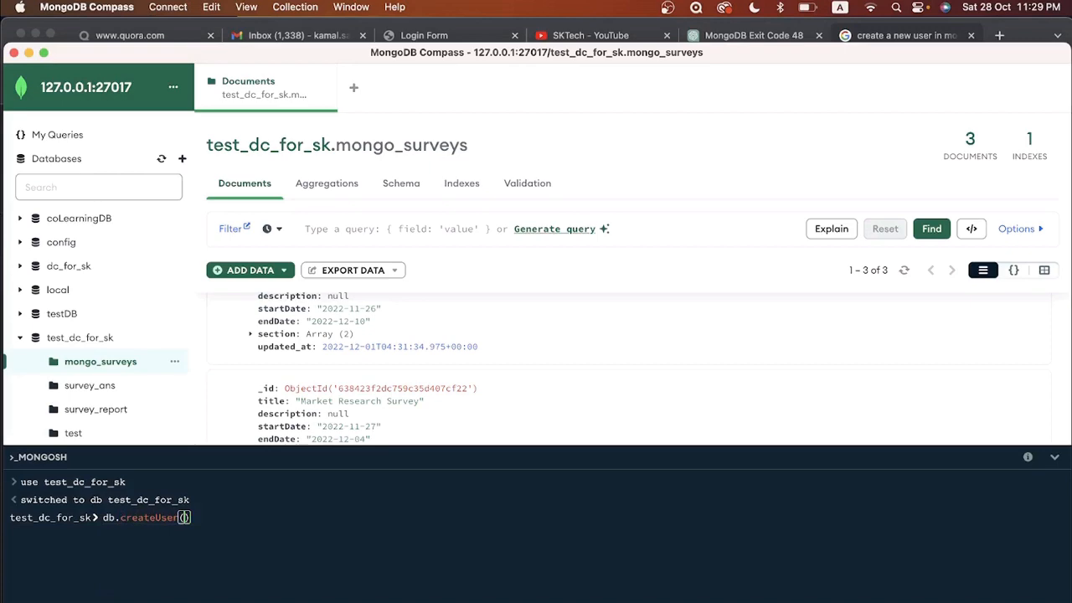
key(super+Tab)
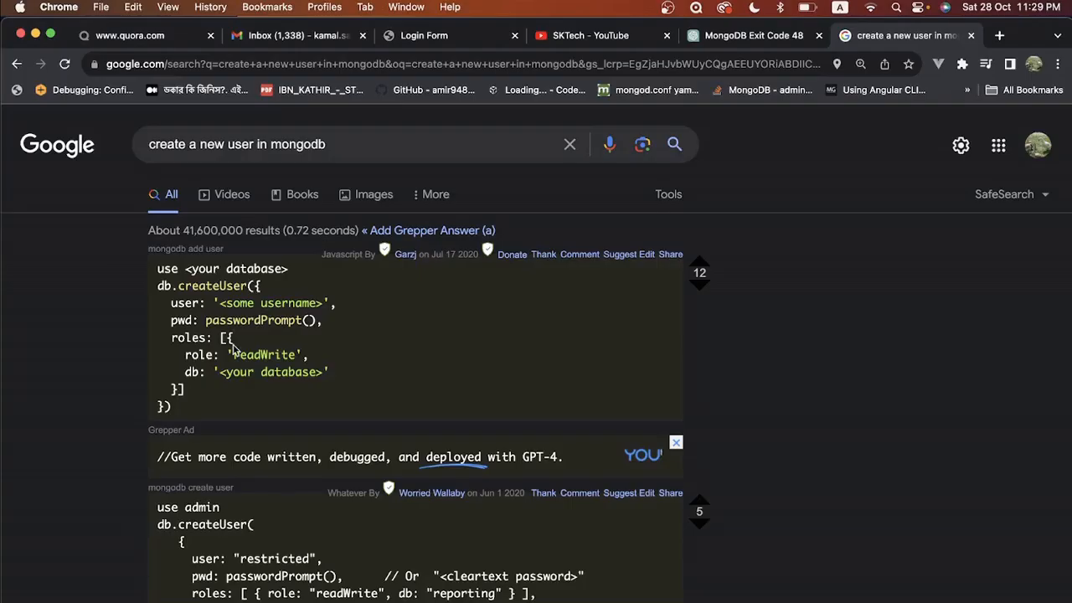
key(super+Tab)
key(super+Tab)
key(super+Tab)
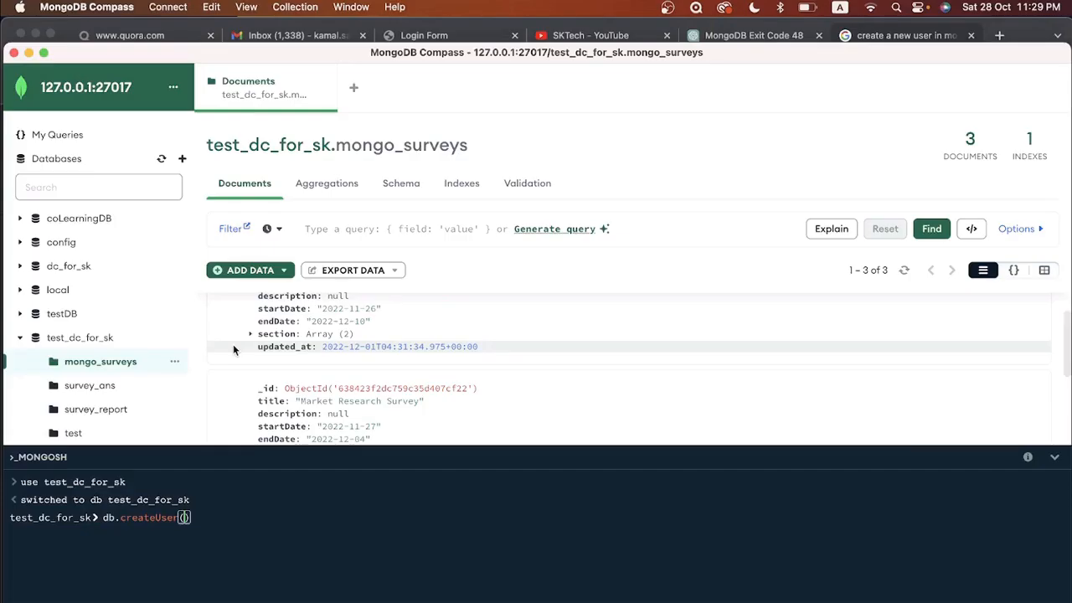
text({ user: ')
key(super+Tab)
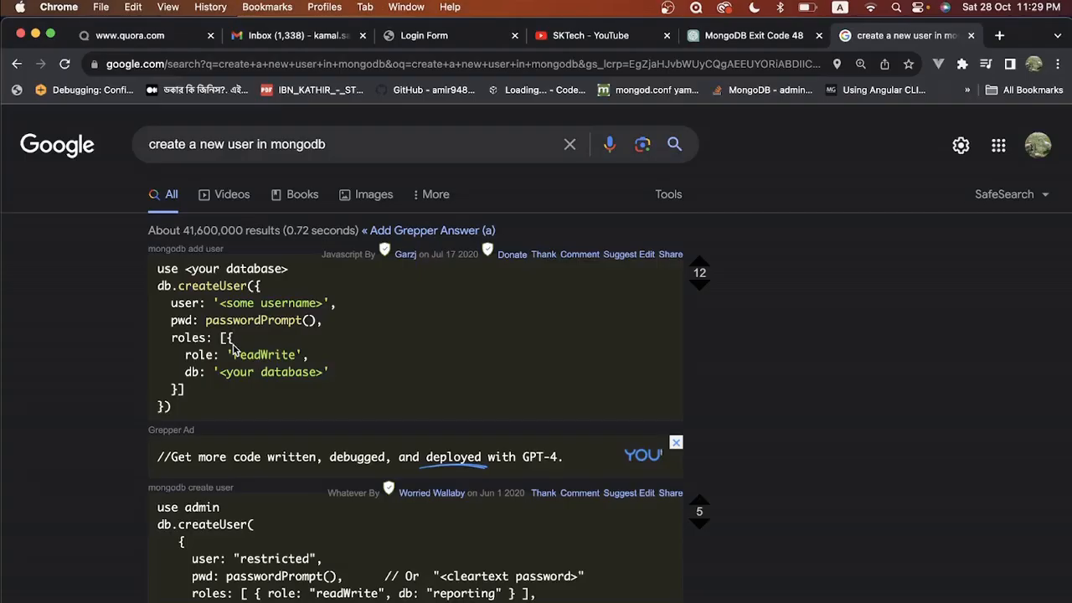
key(super+Tab)
text(sk-)
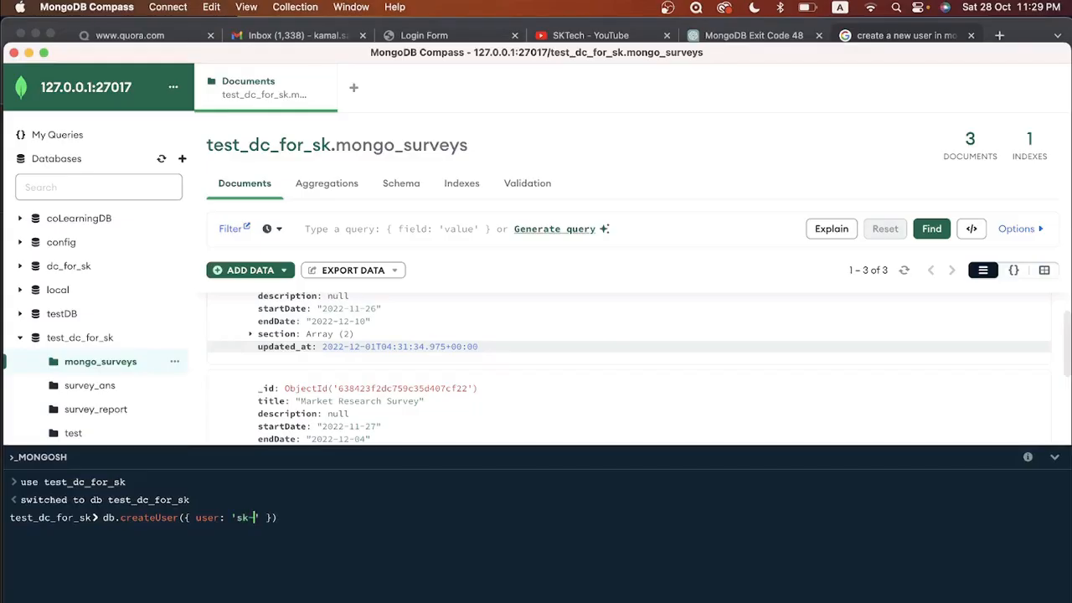
text(admin',)
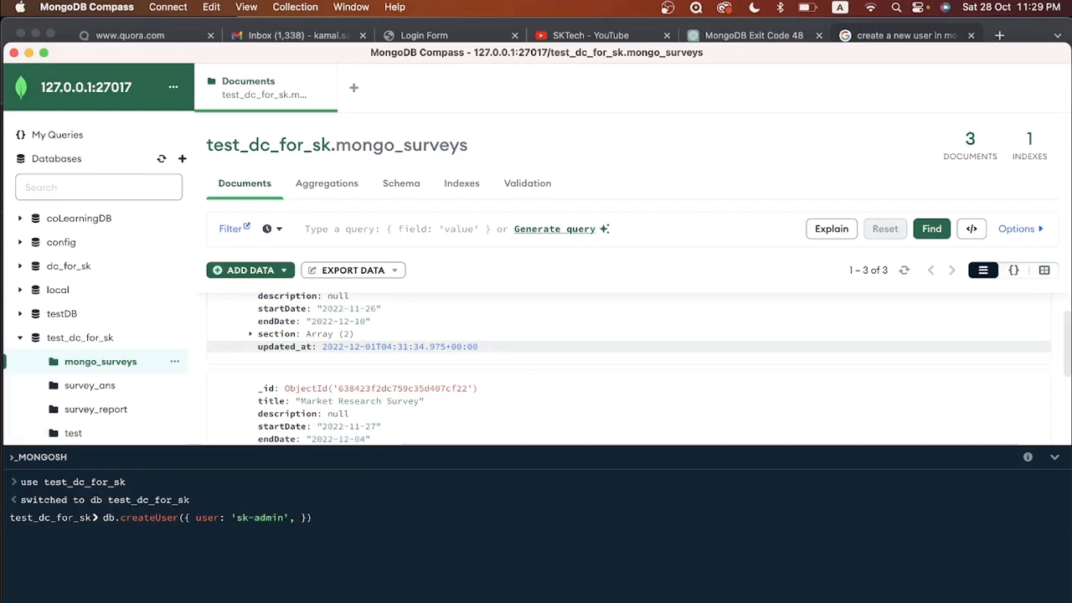
key(super+Tab)
key(super+Tab)
key(super+Tab)
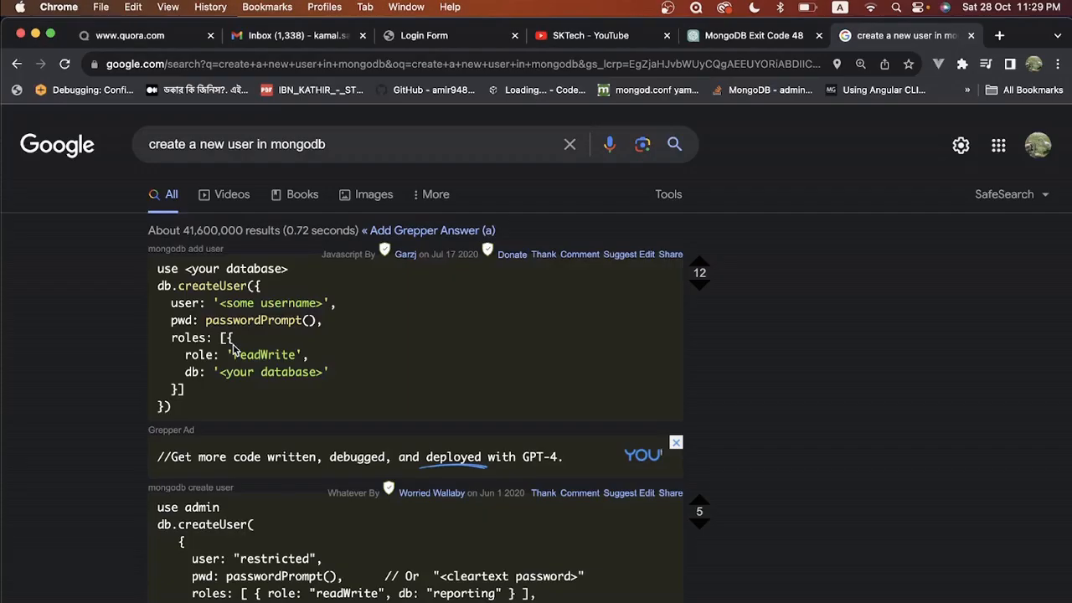
key(super+Tab)
text(pwd)
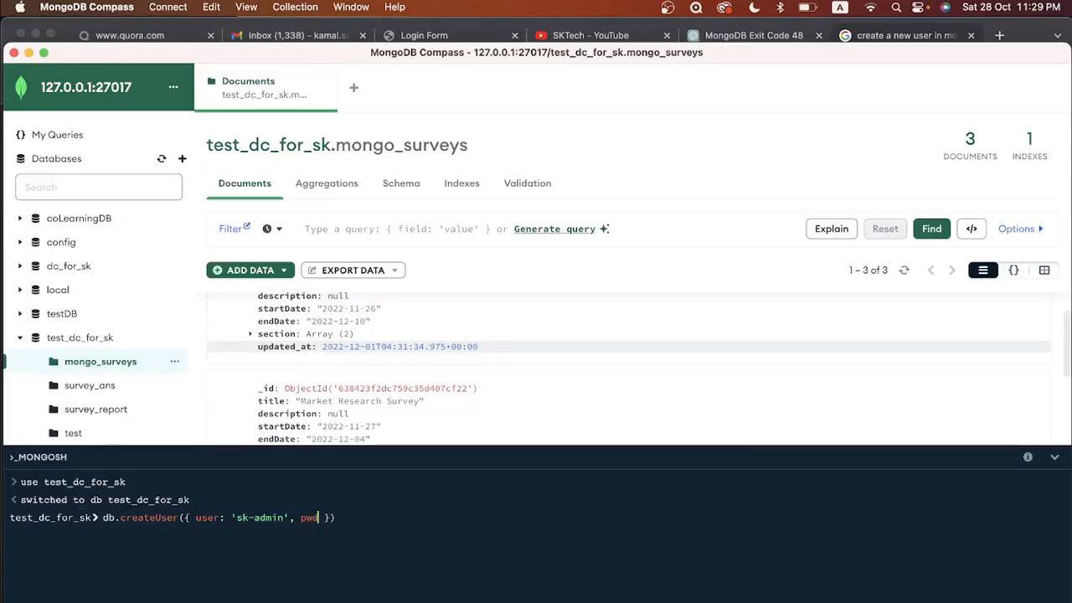
text(: ')
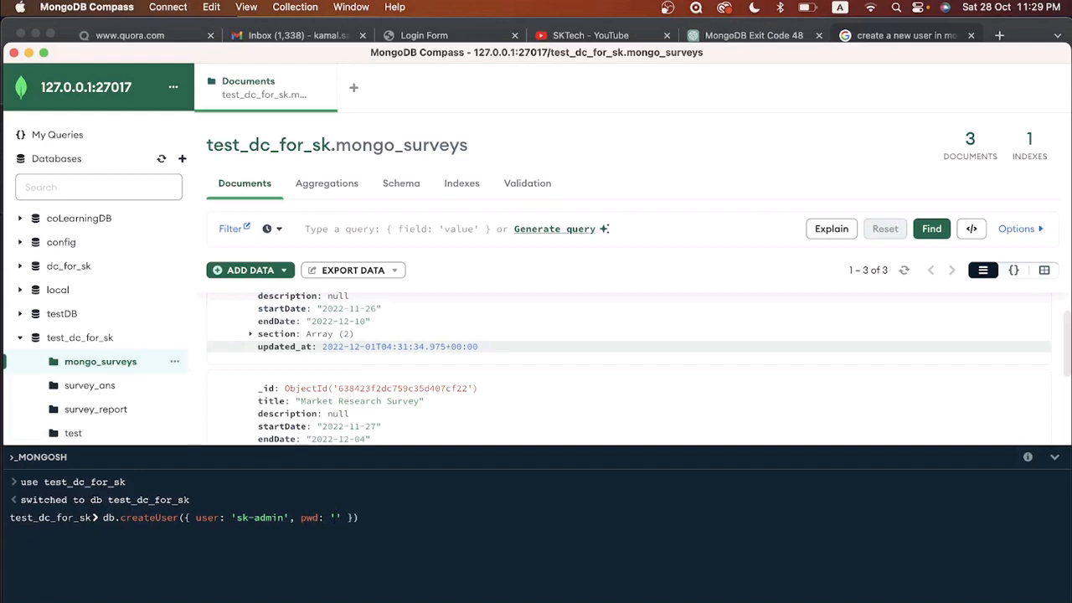
text(dc_for_sk_456)
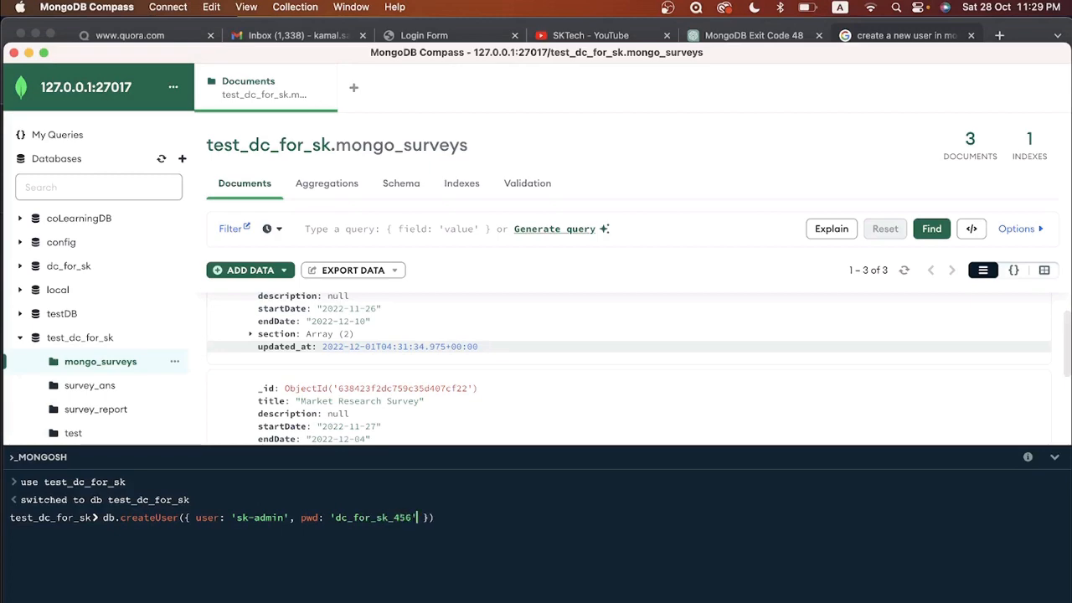
key(super+Tab)
key(super+Tab)
Step: Add a roles array with role 'readWrite' to the createUser call
text(, roles: [)
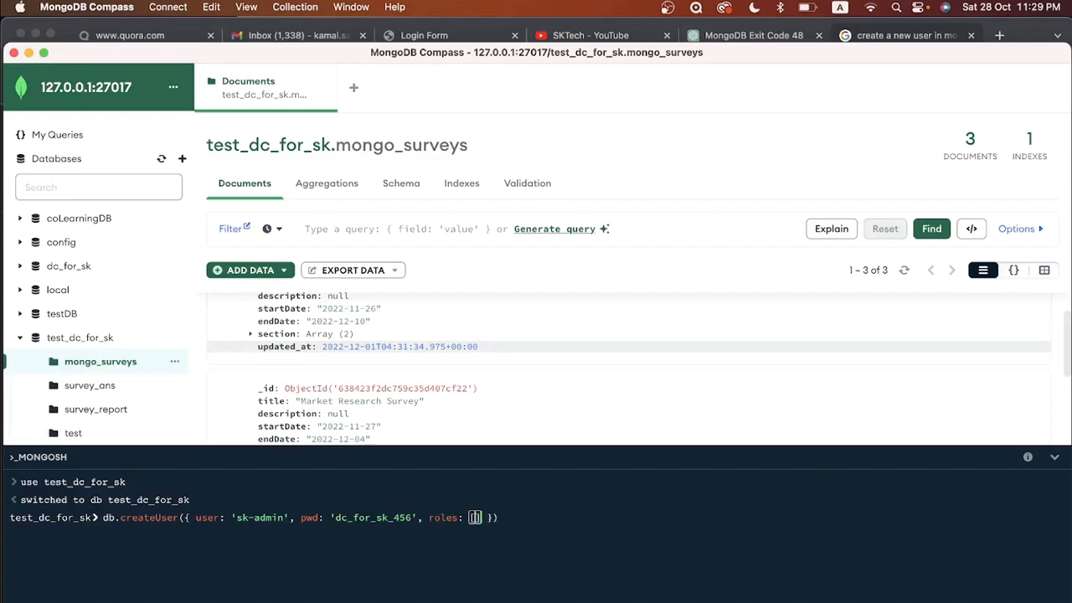
key(super+Tab)
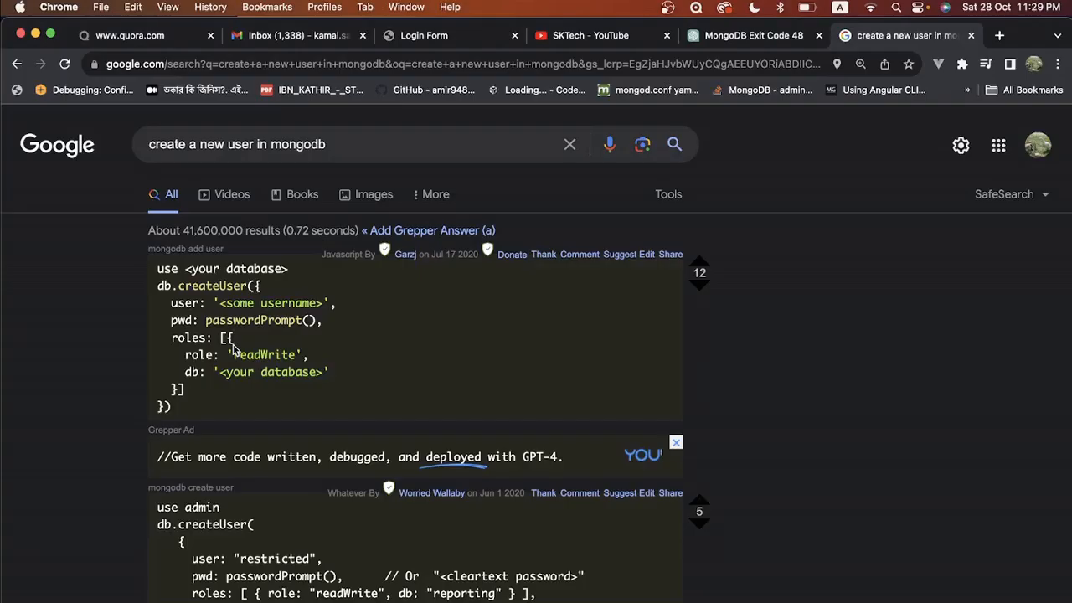
key(super+Tab)
text({)
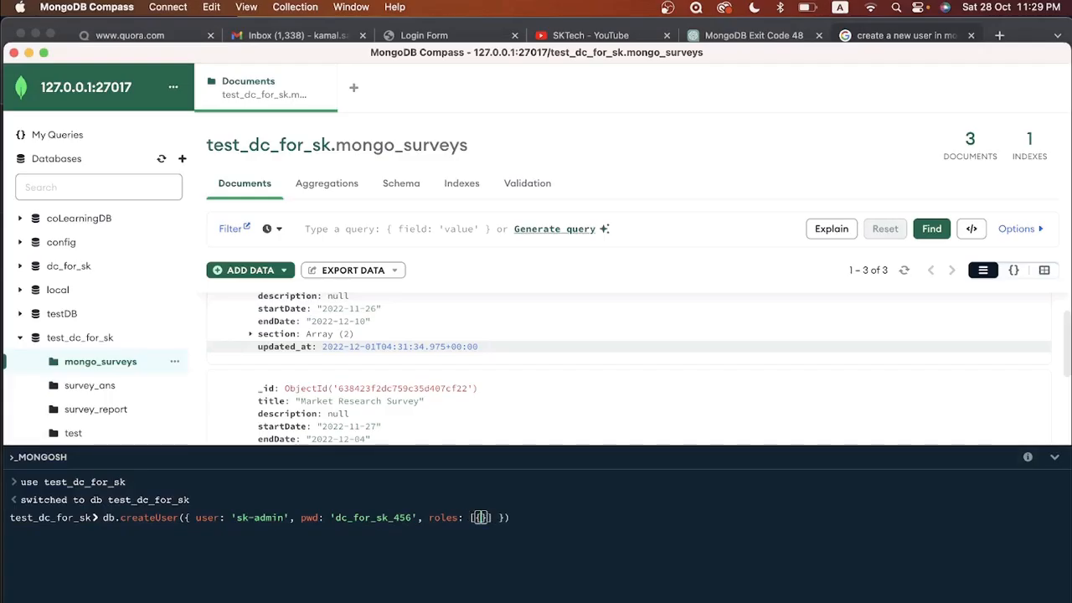
key(Left)
text(role:)
key(super+Tab)
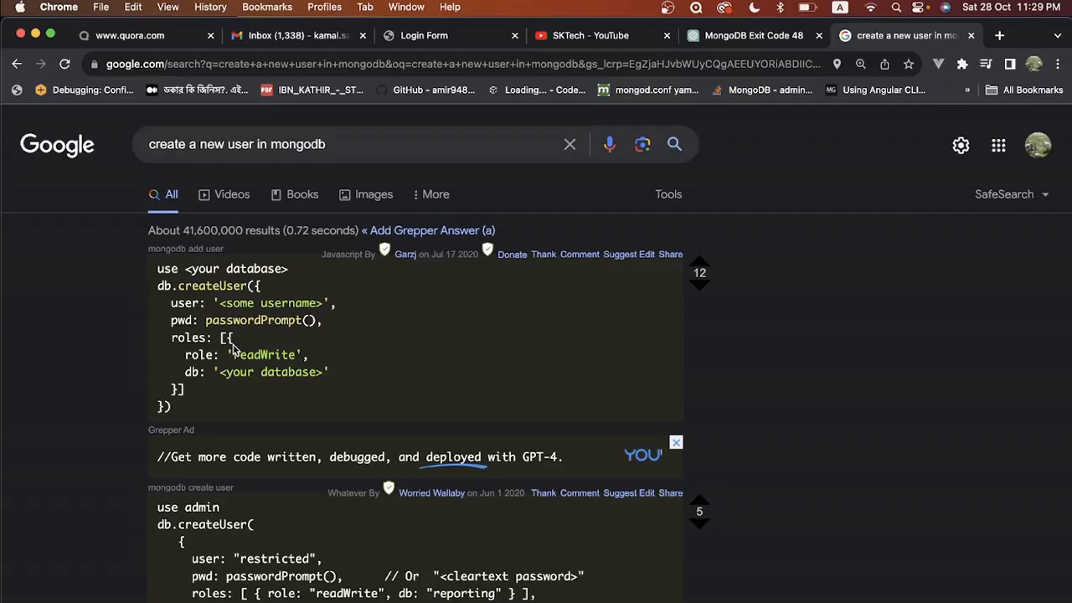
key(super+Tab)
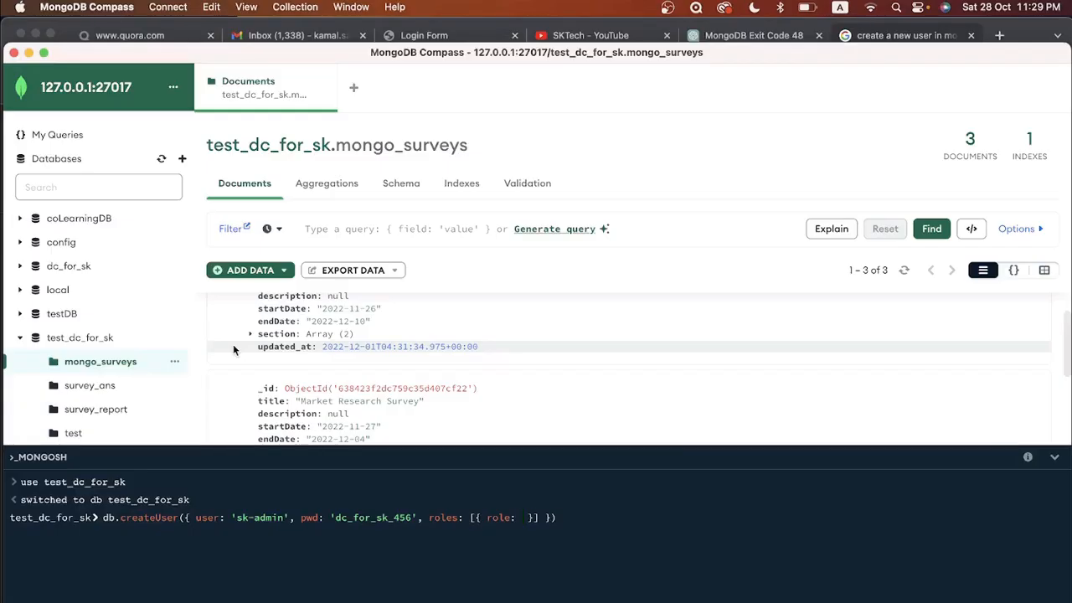
text(rea)
key(BackSpace)
key(BackSpace)
key(BackSpace)
text('readWrite)
Step: Set the role's db to 'test_dc_for_sk' and run the createUser command
key(super+Tab)
key(super+Tab)
text(, db: )
text('test_d)
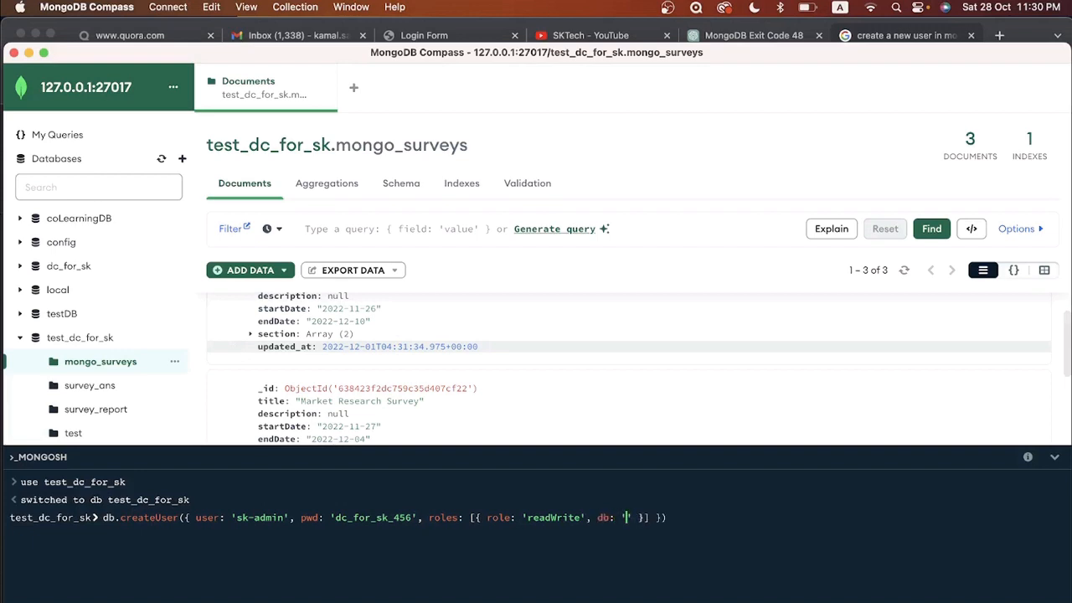
text(c_for_sk)
key(Right)
key(Right)
key(Right)
key(Right)
key(Right)
key(Right)
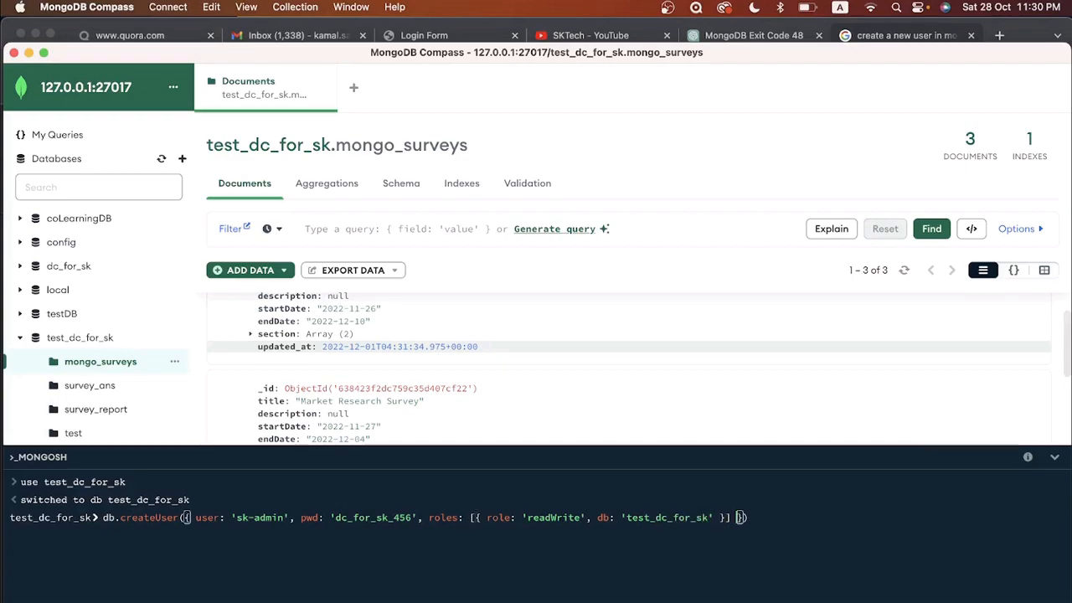
key(super+Tab)
key(super+Tab)
key(Return)
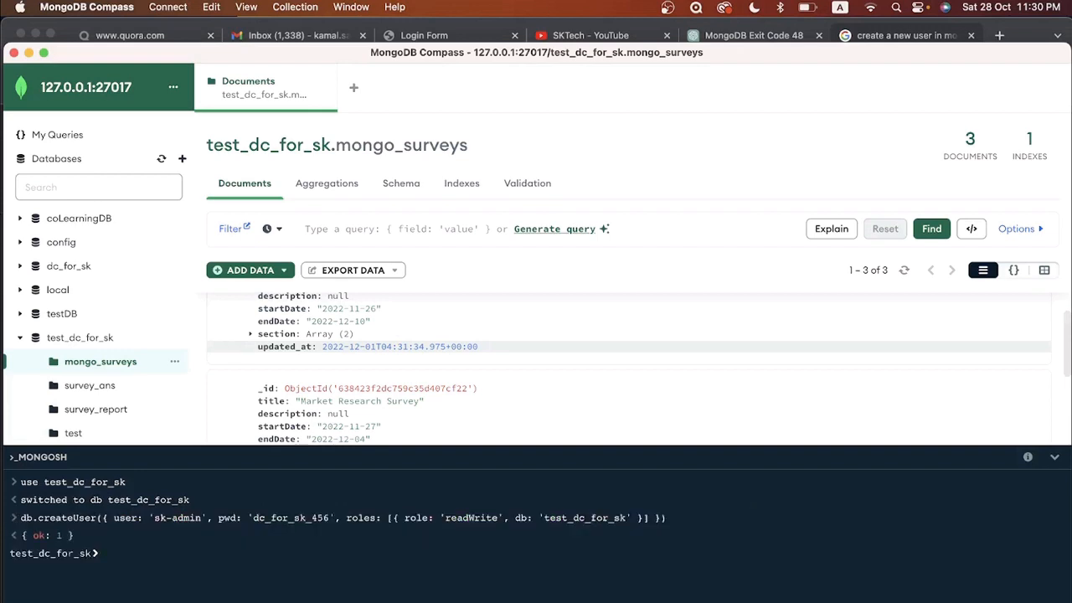
Step: Run db.getUsers() in the mongosh shell
drag(76, 536, 33, 537)
click(130, 552)
text(db)
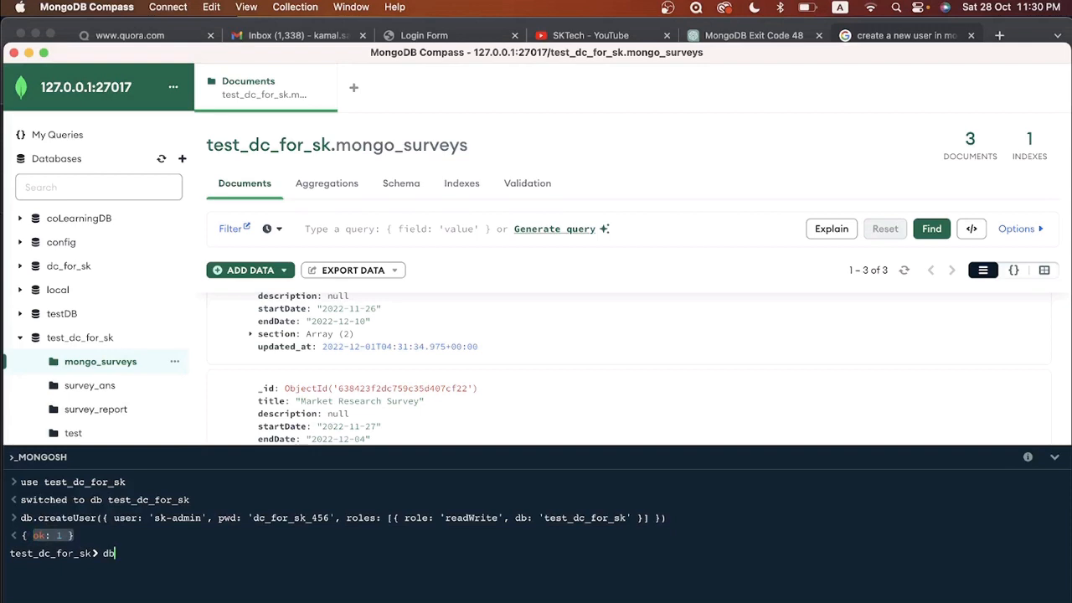
text(.get)
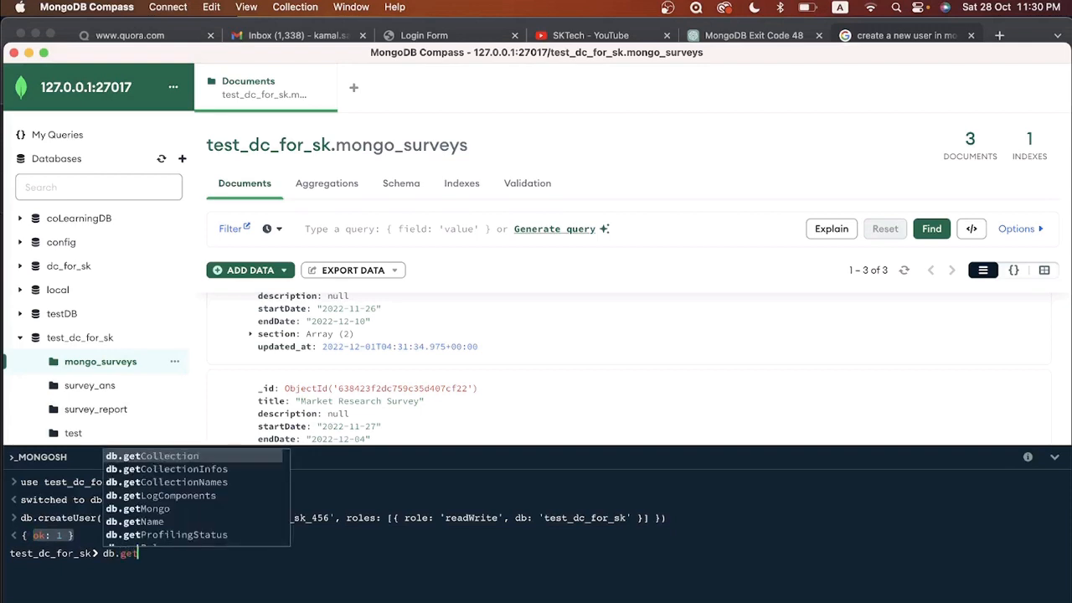
text(Users()
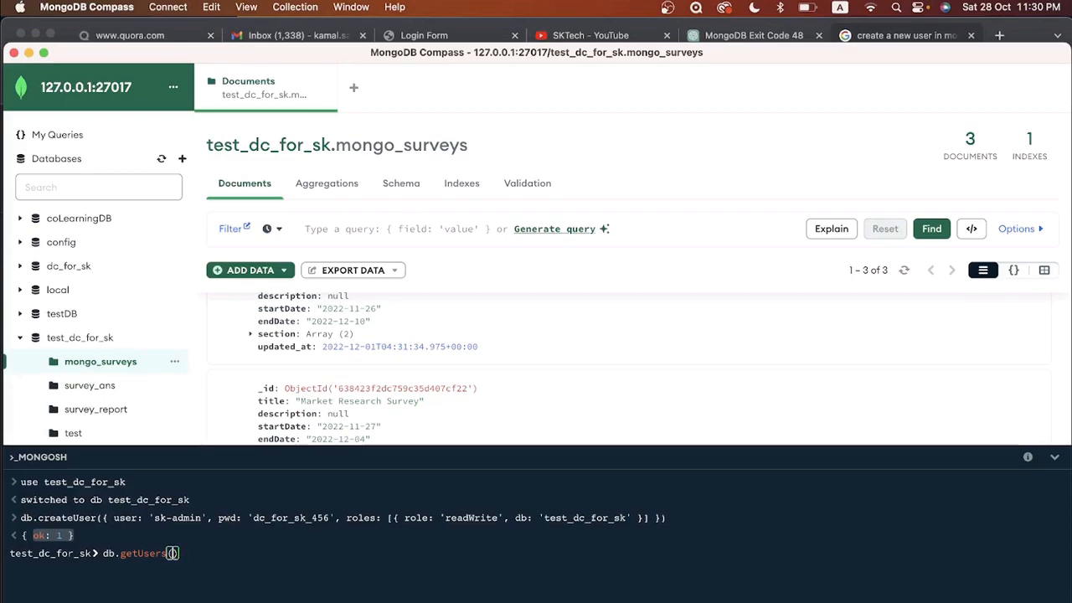
key(Return)
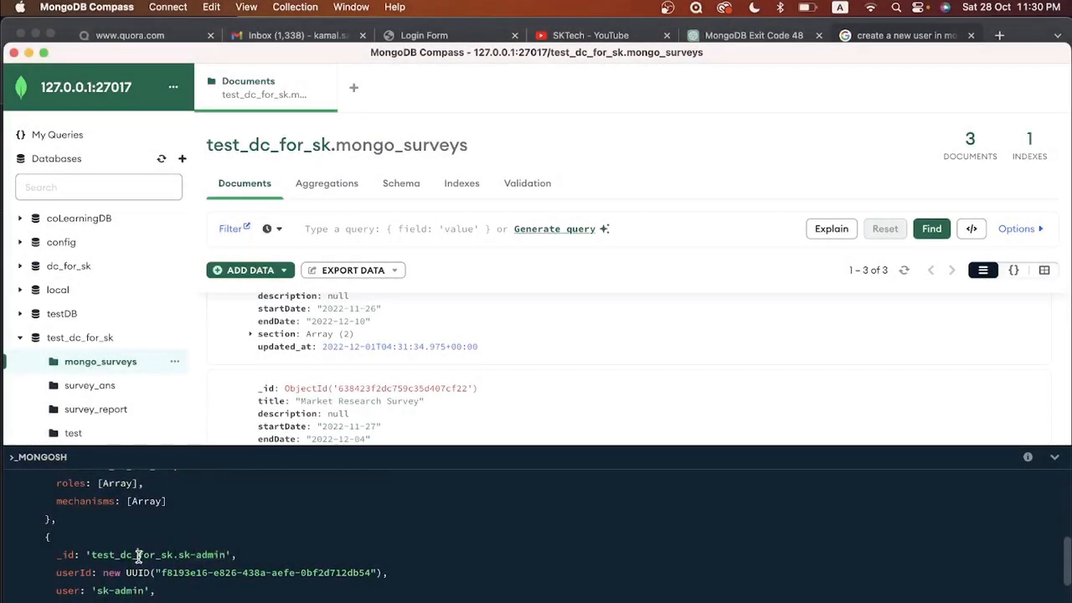
Step: Inspect the sk-admin entry's _id, db test_dc_for_sk and roles in the output
double_click(139, 554)
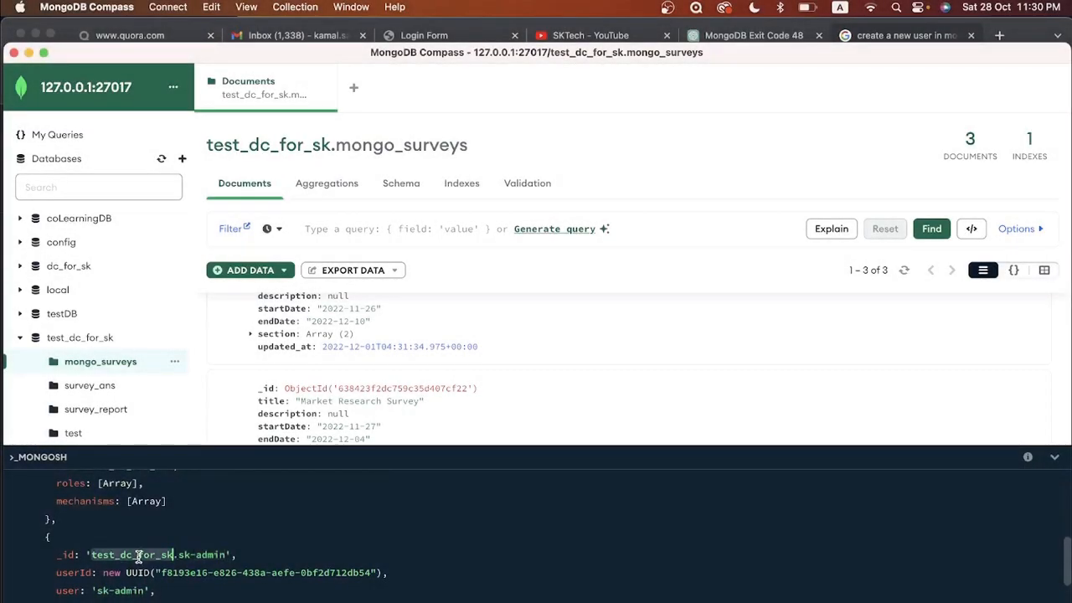
scroll(147, 557, down, 2)
scroll(193, 558, down, 2)
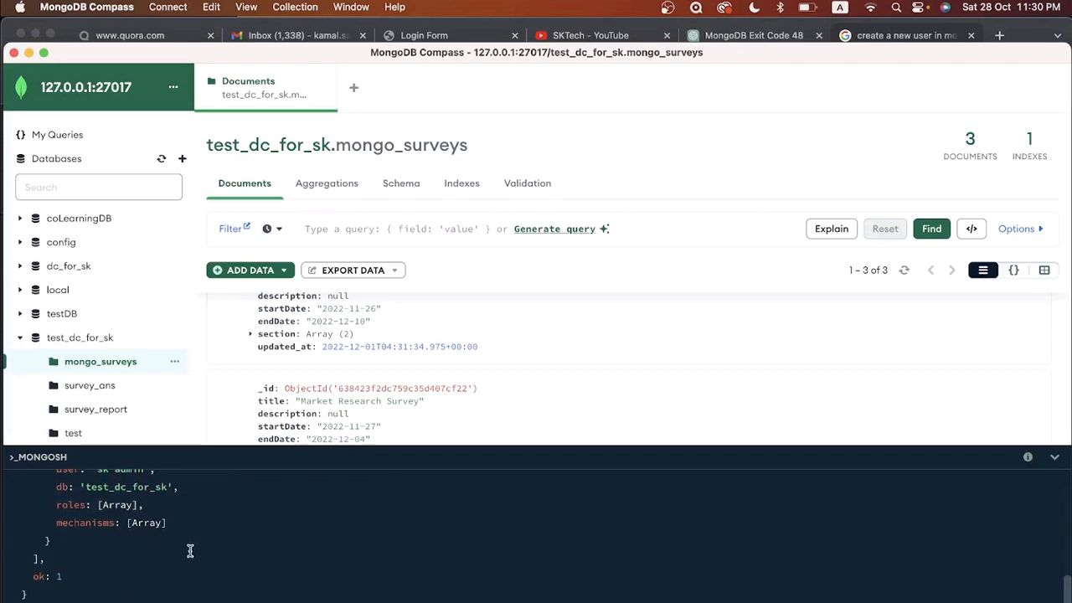
scroll(65, 538, up, 2)
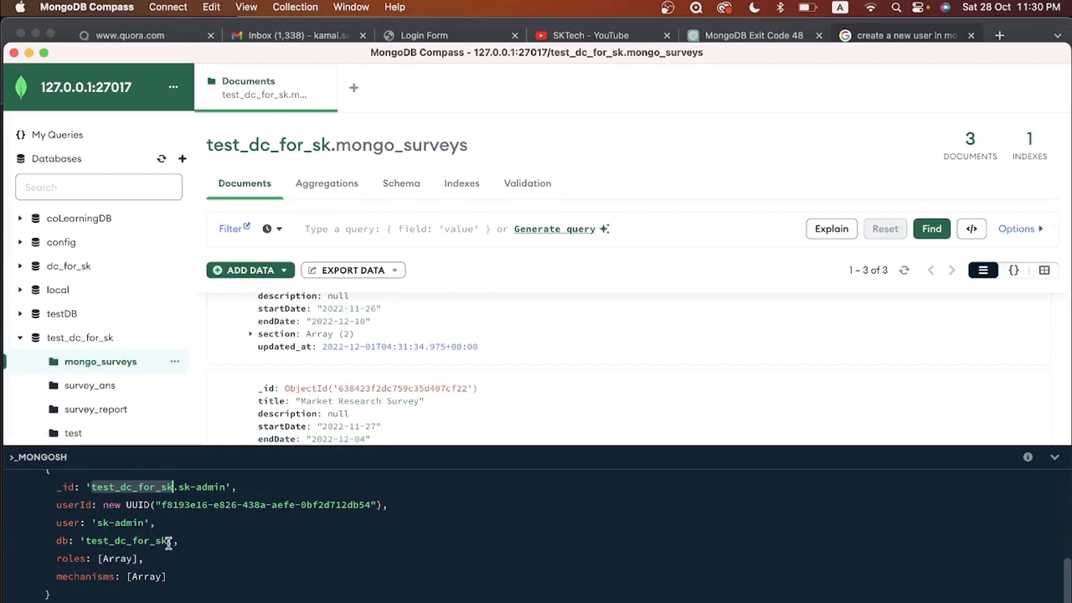
drag(170, 540, 85, 540)
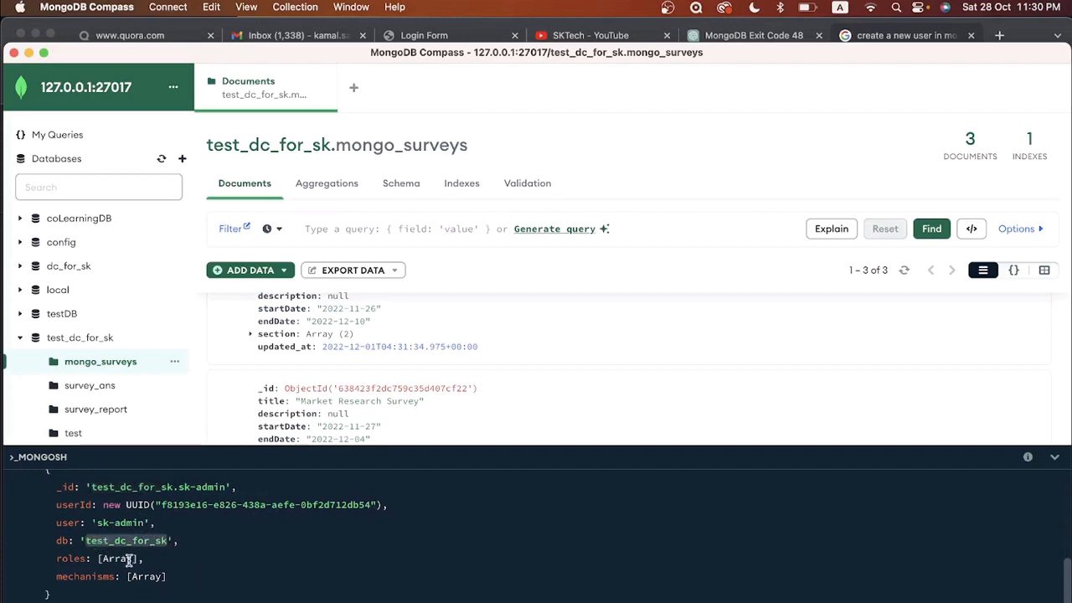
scroll(208, 575, down, 2)
scroll(209, 575, down, 1)
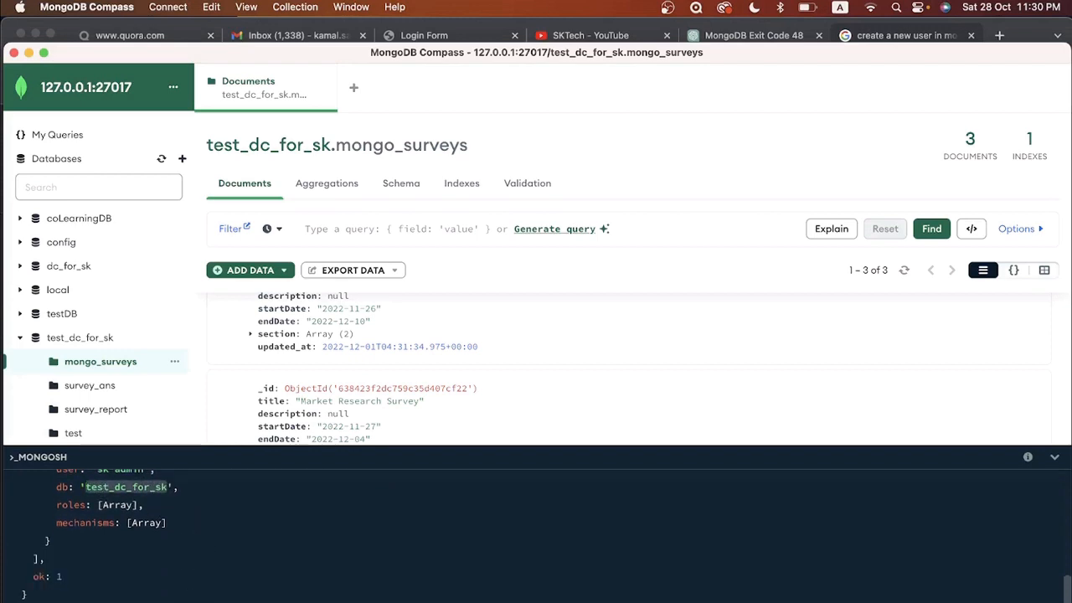
scroll(365, 408, down, 3)
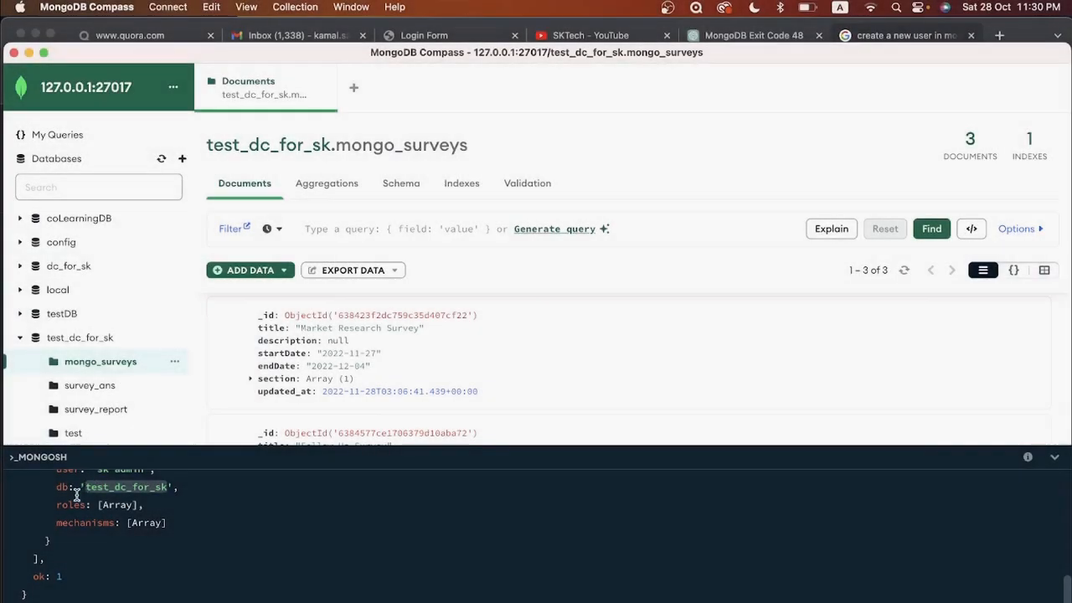
double_click(72, 505)
click(264, 554)
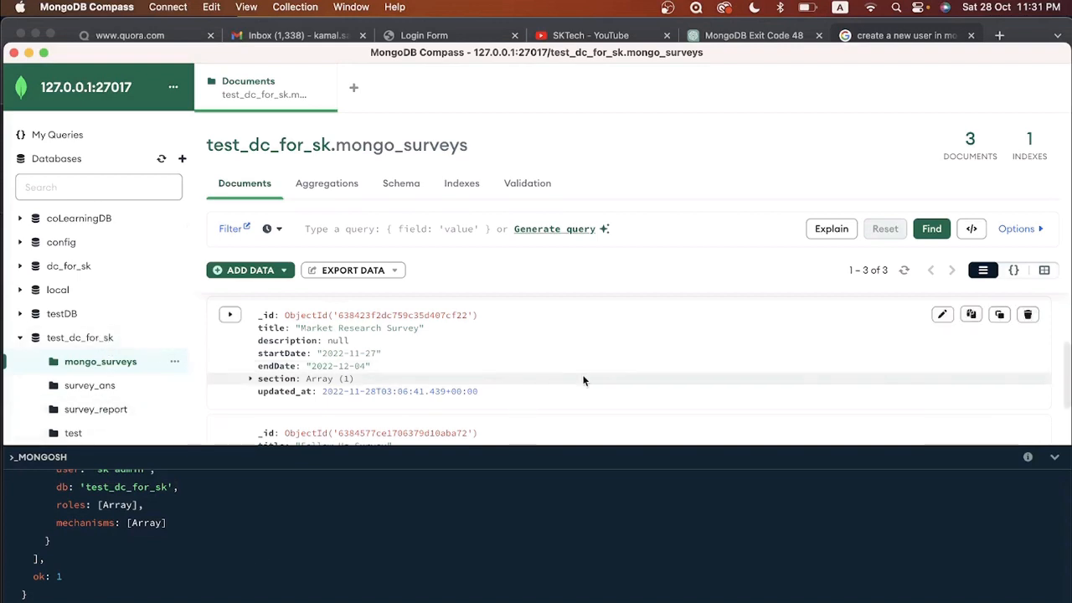
scroll(584, 379, down, 2)
scroll(584, 381, up, 5)
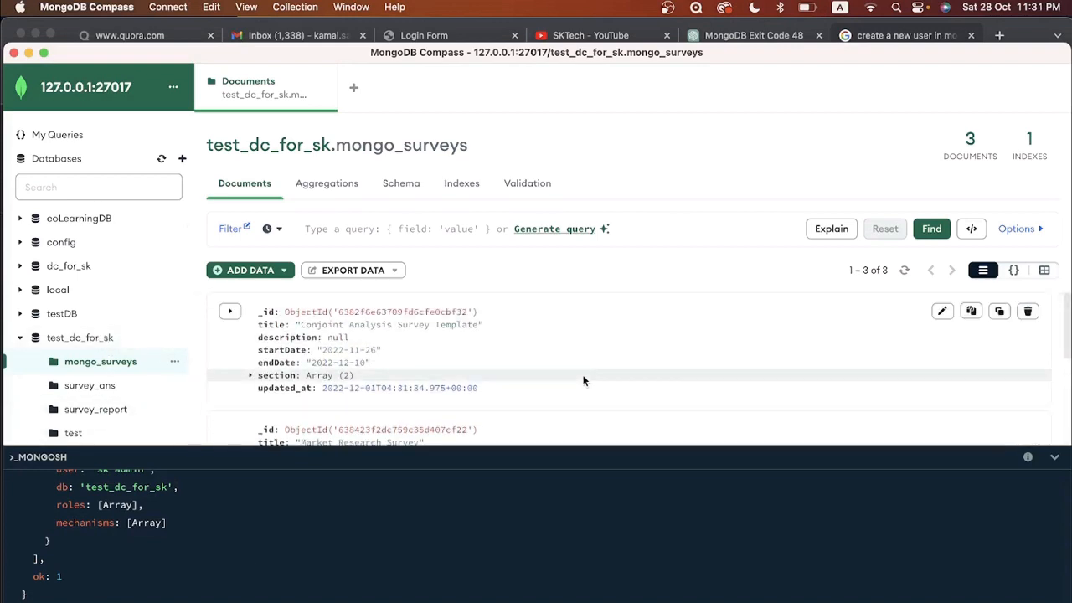
scroll(584, 381, down, 5)
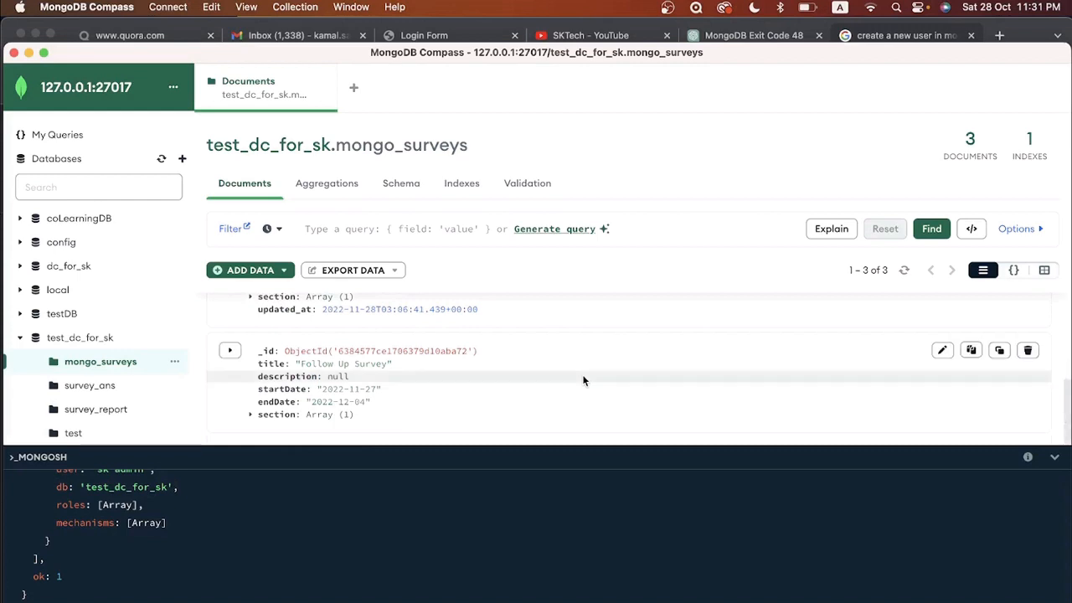